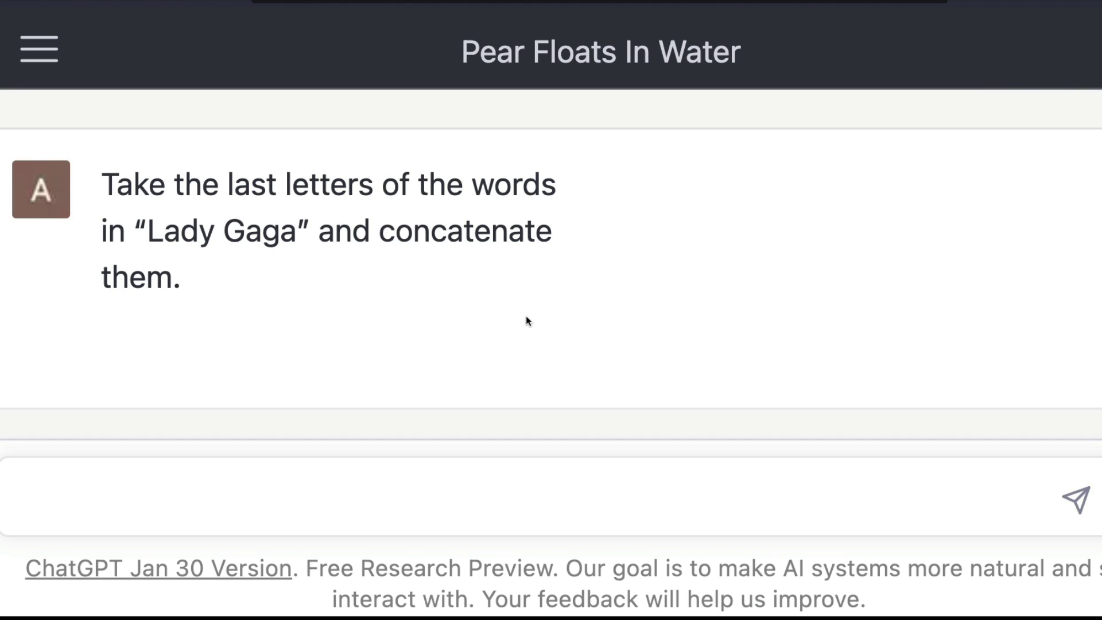
pyautogui.write('Chain of Thoughts')
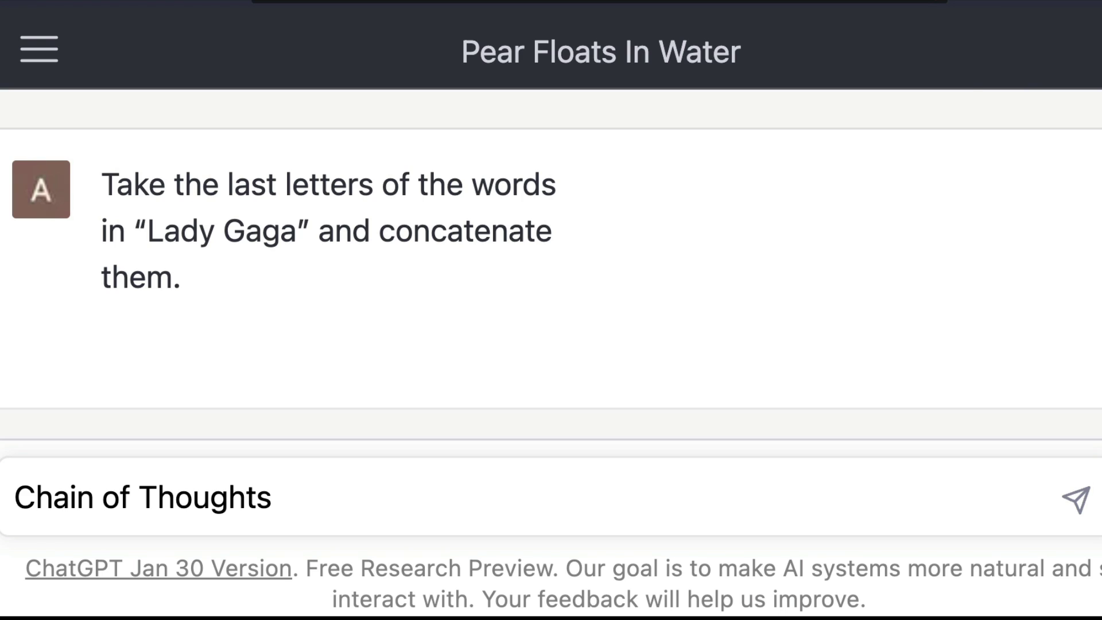
pyautogui.hotkey('ctrl', 'a')
pyautogui.press('BackSpace')
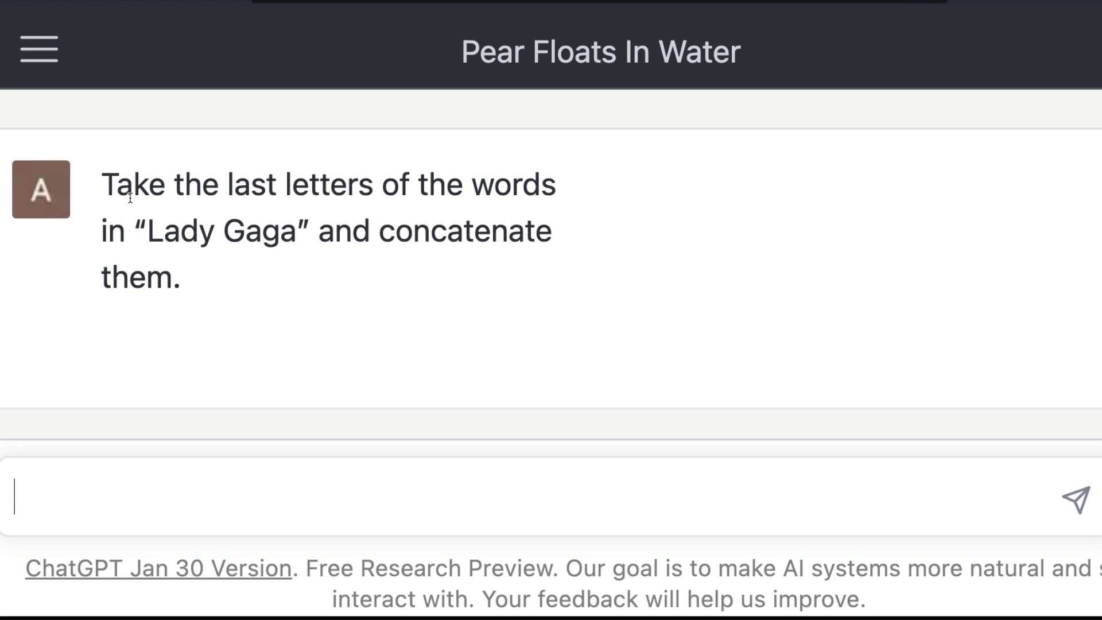
# Examine the plain prompt asking for the concatenated last letters of "Lady Gaga" and the reply to it
pyautogui.moveTo(104, 184); pyautogui.dragTo(574, 276)
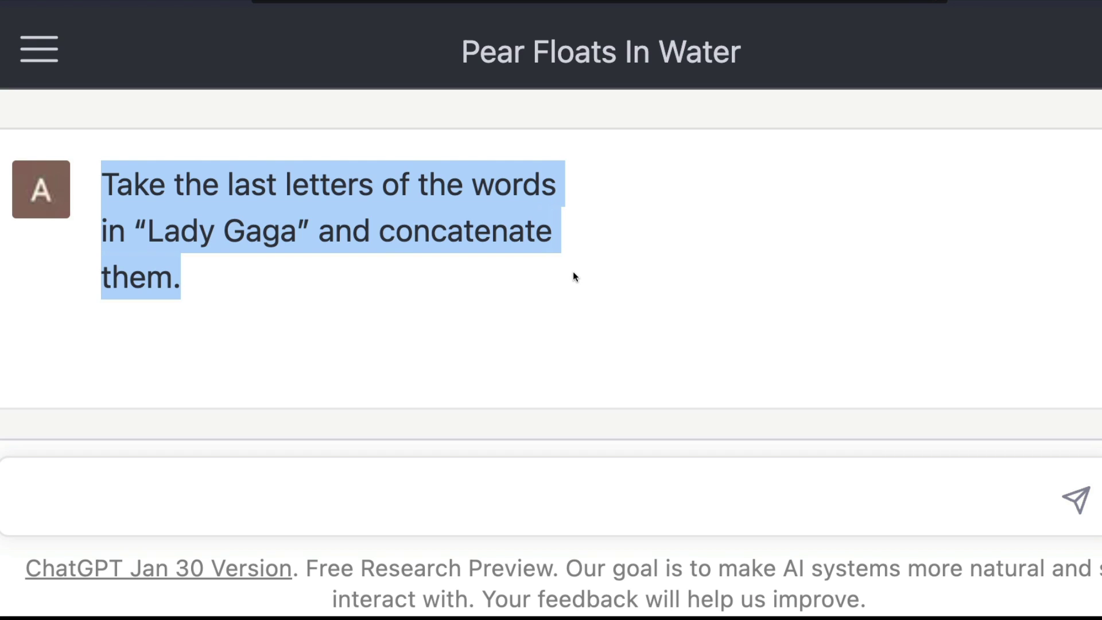
pyautogui.doubleClick(187, 230)
pyautogui.doubleClick(264, 230)
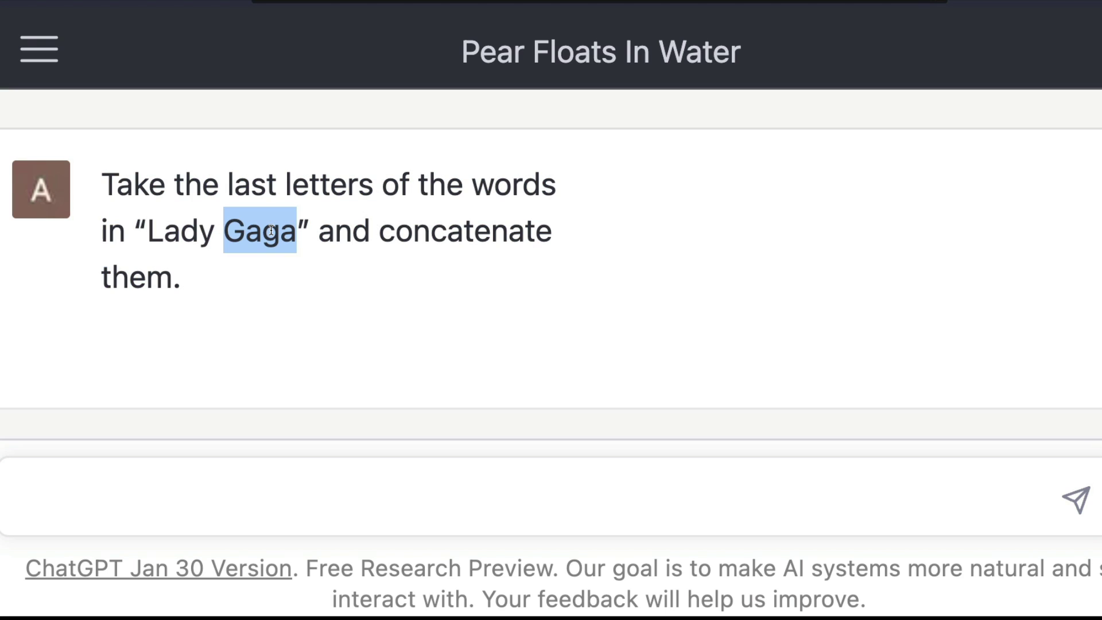
pyautogui.moveTo(200, 231); pyautogui.dragTo(209, 232)
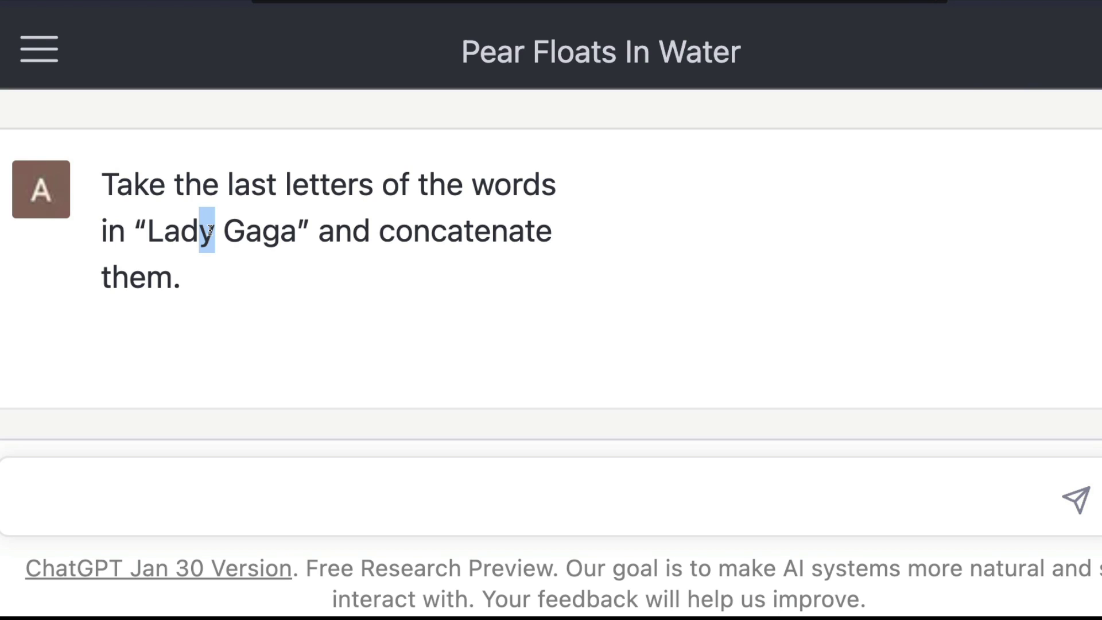
pyautogui.doubleClick(246, 230)
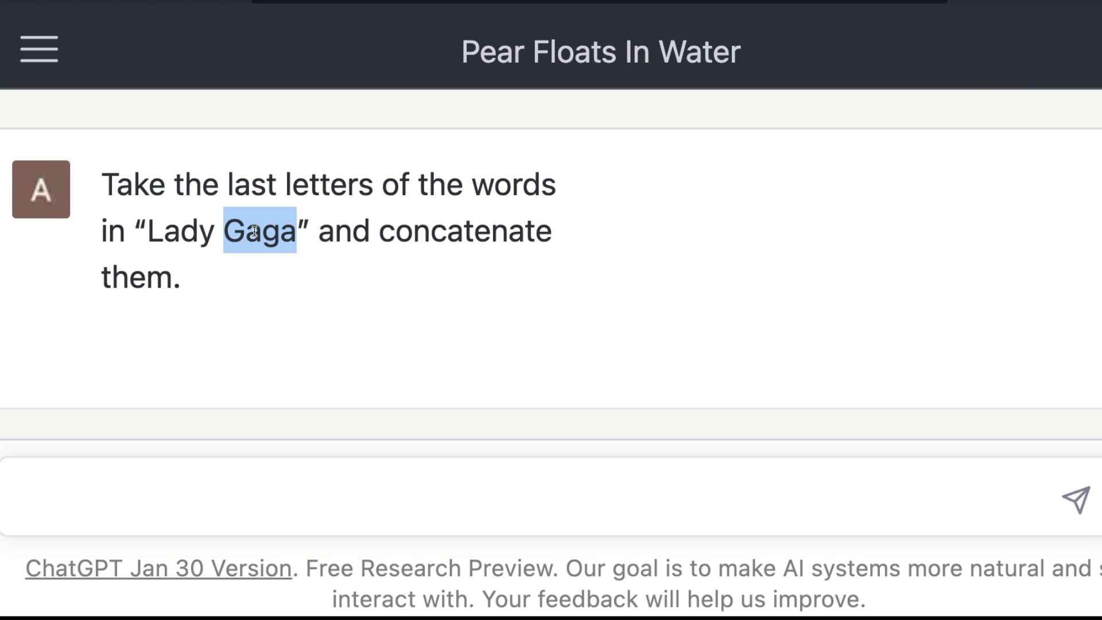
pyautogui.click(285, 232)
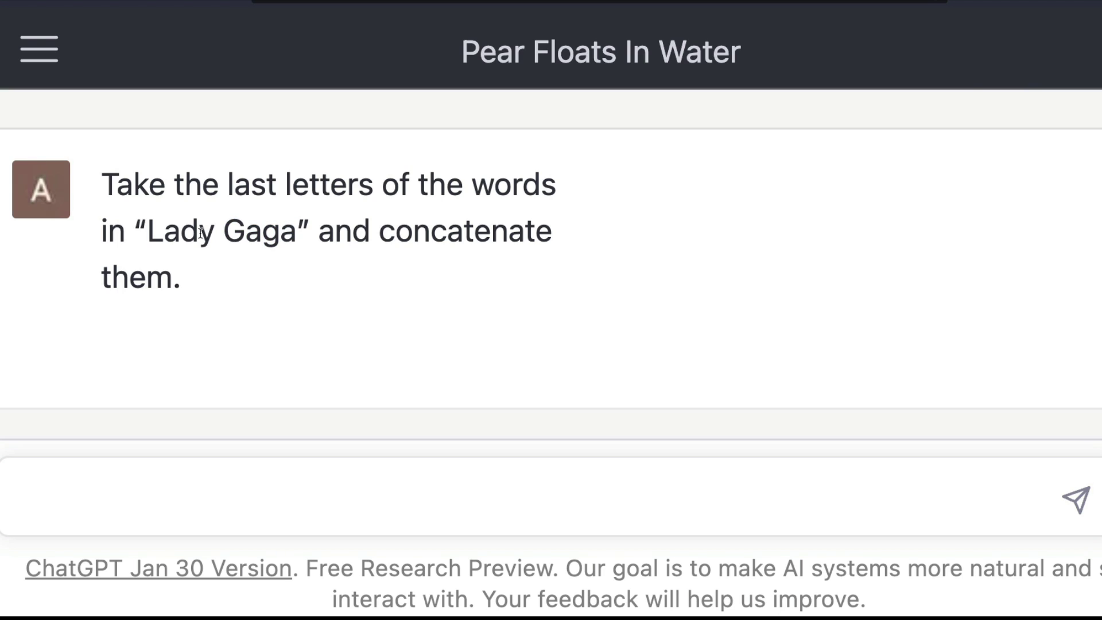
pyautogui.moveTo(202, 232); pyautogui.dragTo(216, 231)
pyautogui.moveTo(296, 232); pyautogui.dragTo(310, 232)
pyautogui.click(346, 259)
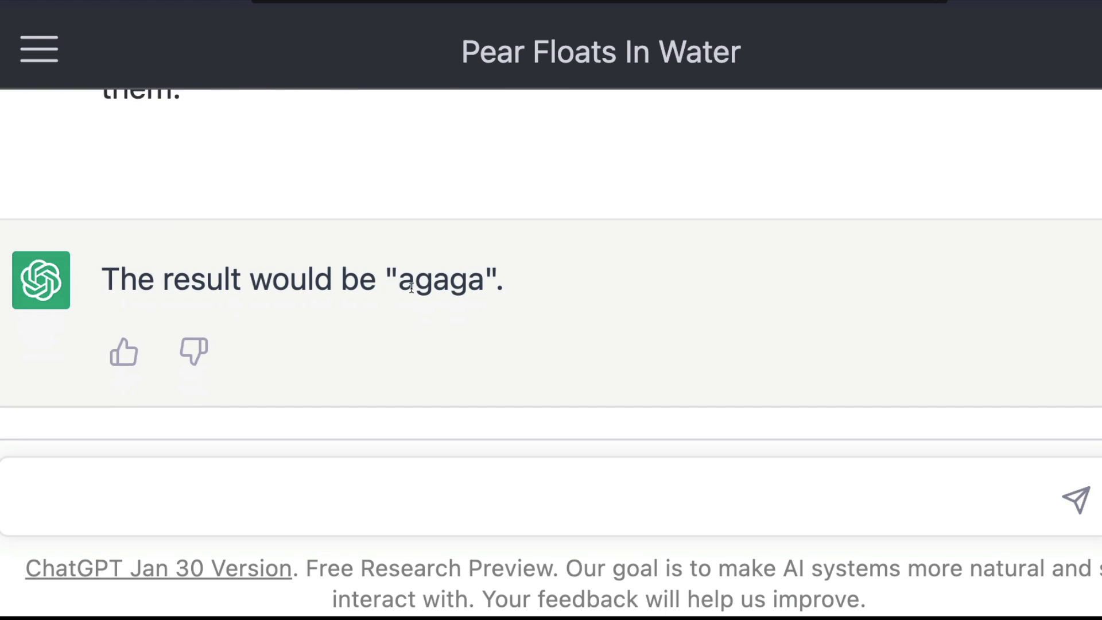
pyautogui.moveTo(415, 284); pyautogui.dragTo(471, 284)
pyautogui.scroll(4, 471, 284)
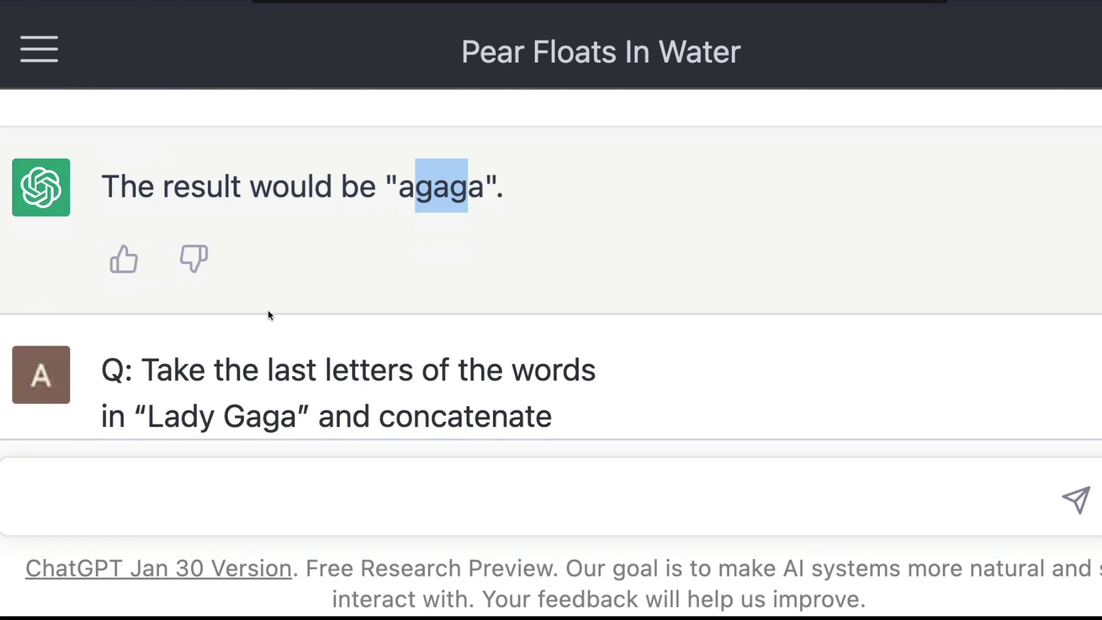
# Compare the question opening the follow-up Q/A prompt with the original "Lady Gaga" prompt and its reply
pyautogui.scroll(-3, 269, 315)
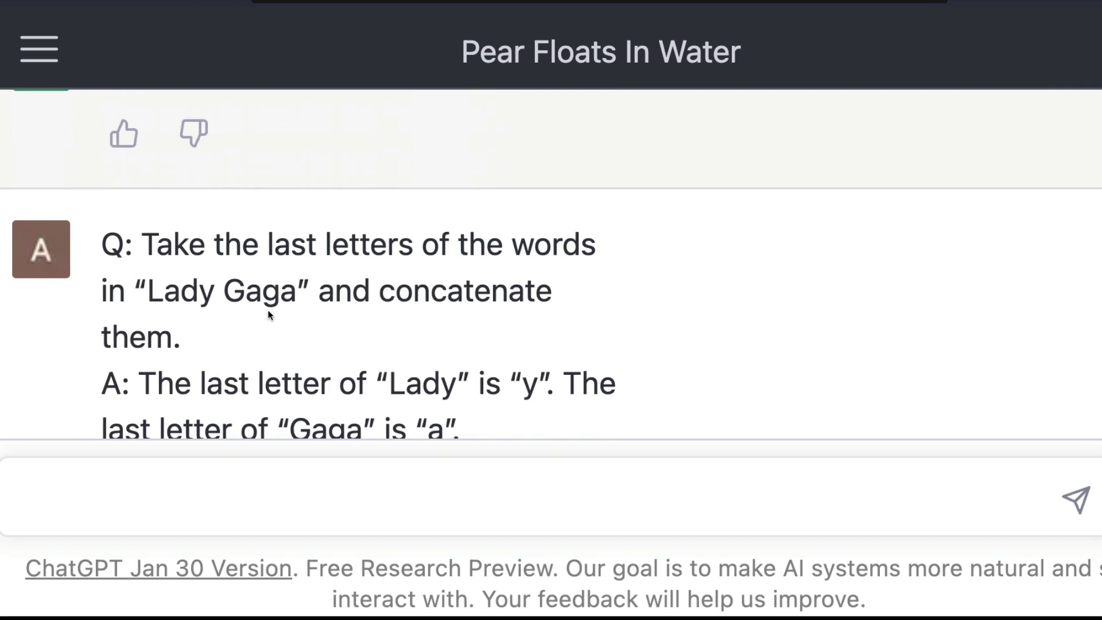
pyautogui.scroll(-1, 270, 314)
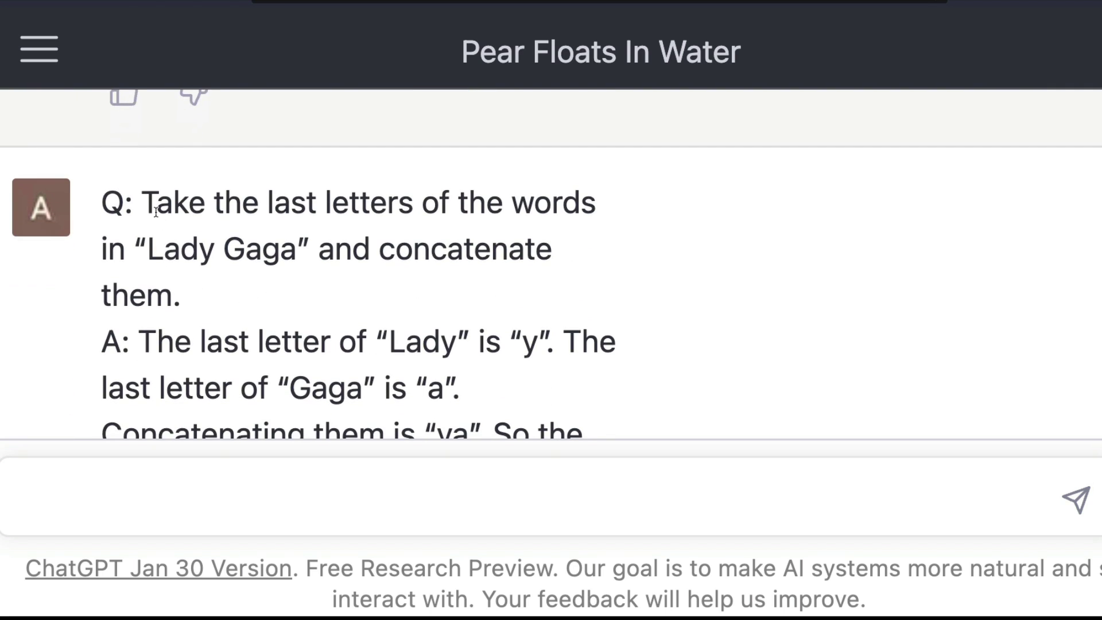
pyautogui.moveTo(156, 212); pyautogui.dragTo(611, 292)
pyautogui.scroll(6, 325, 288)
pyautogui.scroll(-6, 321, 292)
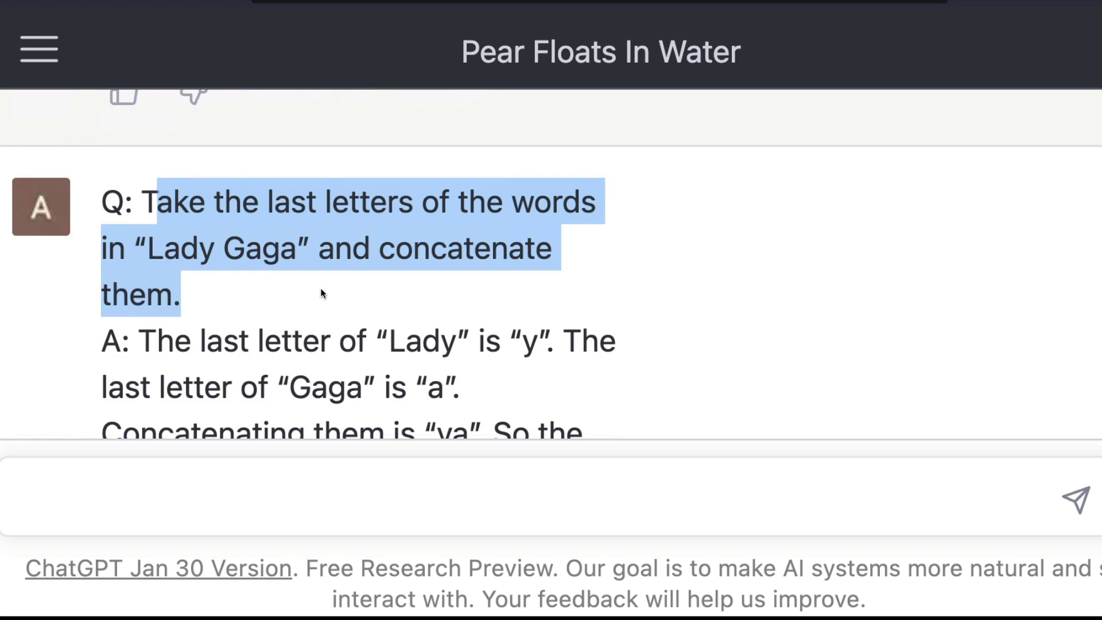
pyautogui.scroll(8, 322, 295)
pyautogui.moveTo(182, 305); pyautogui.dragTo(628, 280)
pyautogui.scroll(-5, 206, 323)
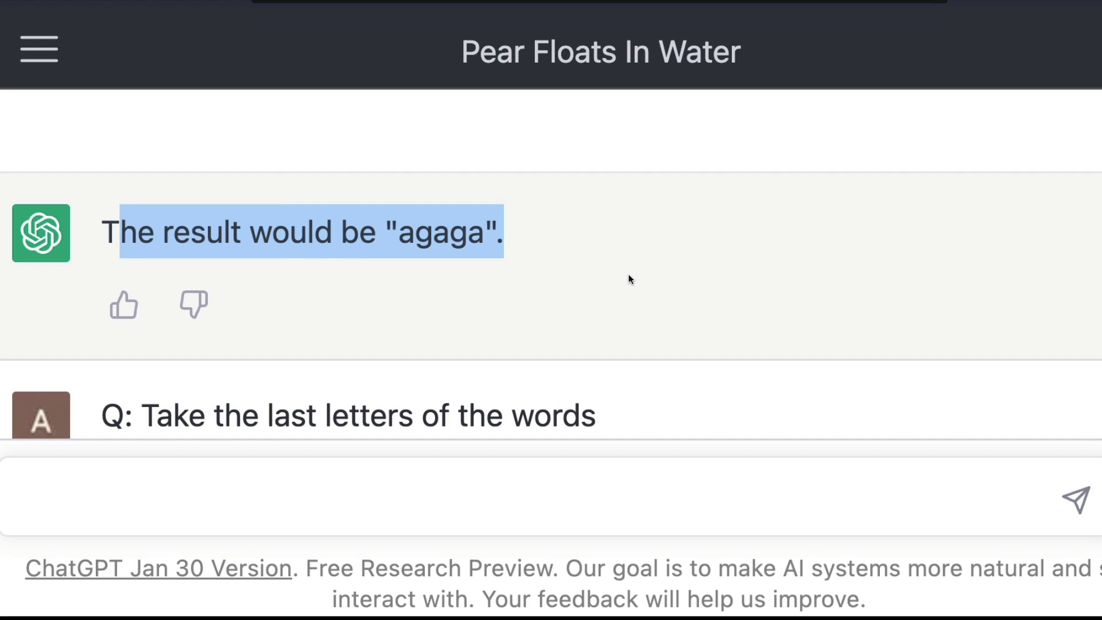
pyautogui.scroll(-3, 485, 316)
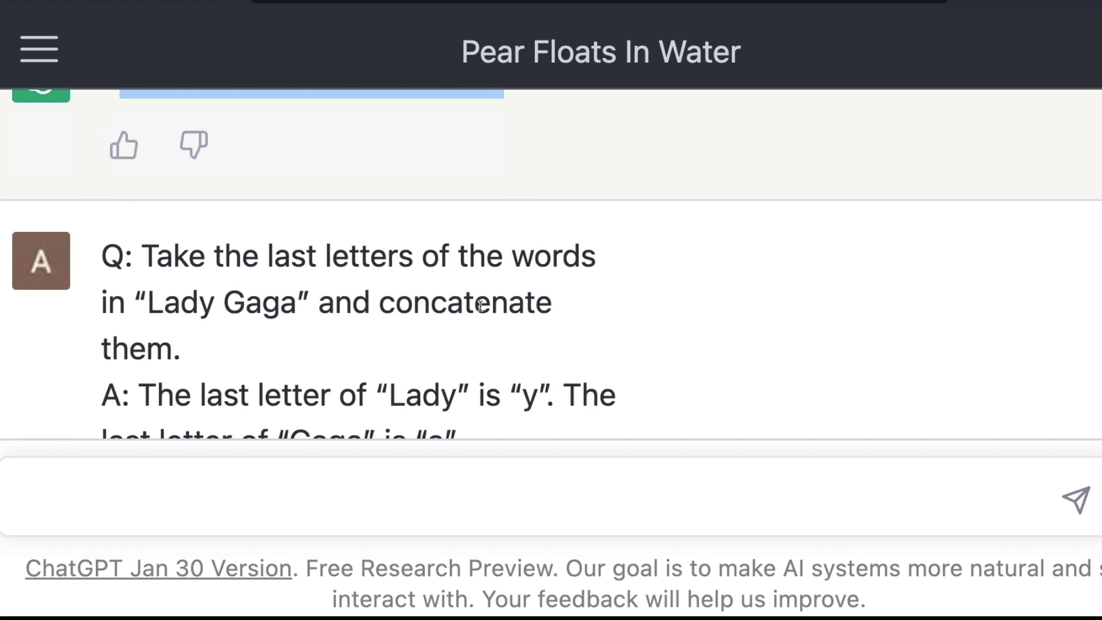
pyautogui.scroll(-1, 480, 305)
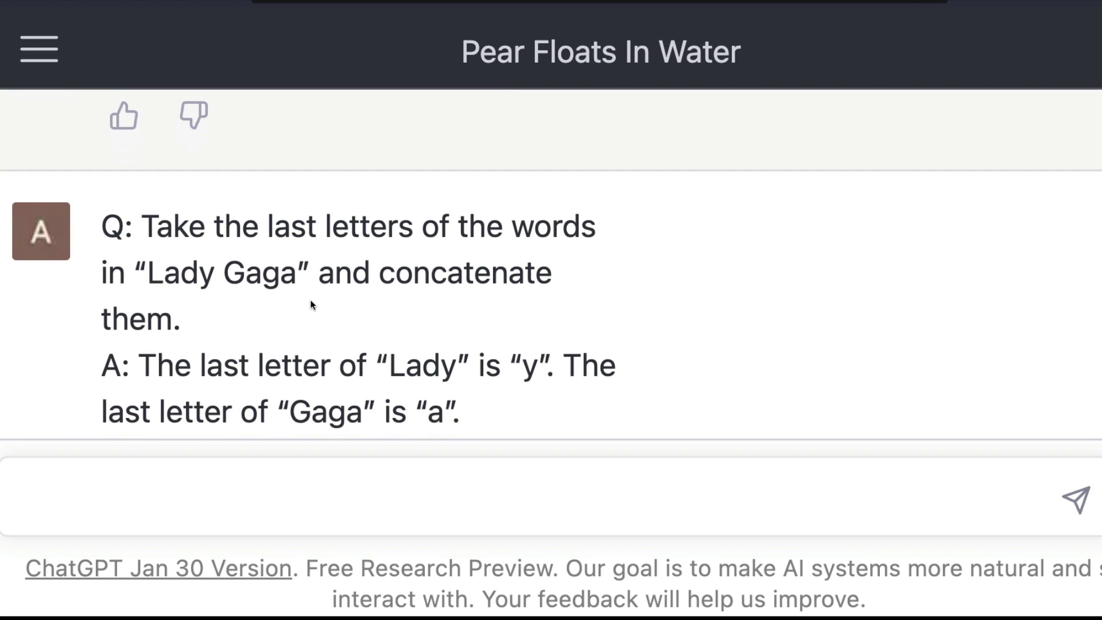
# Examine how the follow-up prompt pairs the "Lady Gaga" question with a worked step-by-step answer before asking about "New Delhi"
pyautogui.moveTo(197, 338); pyautogui.dragTo(109, 225)
pyautogui.scroll(-2, 249, 284)
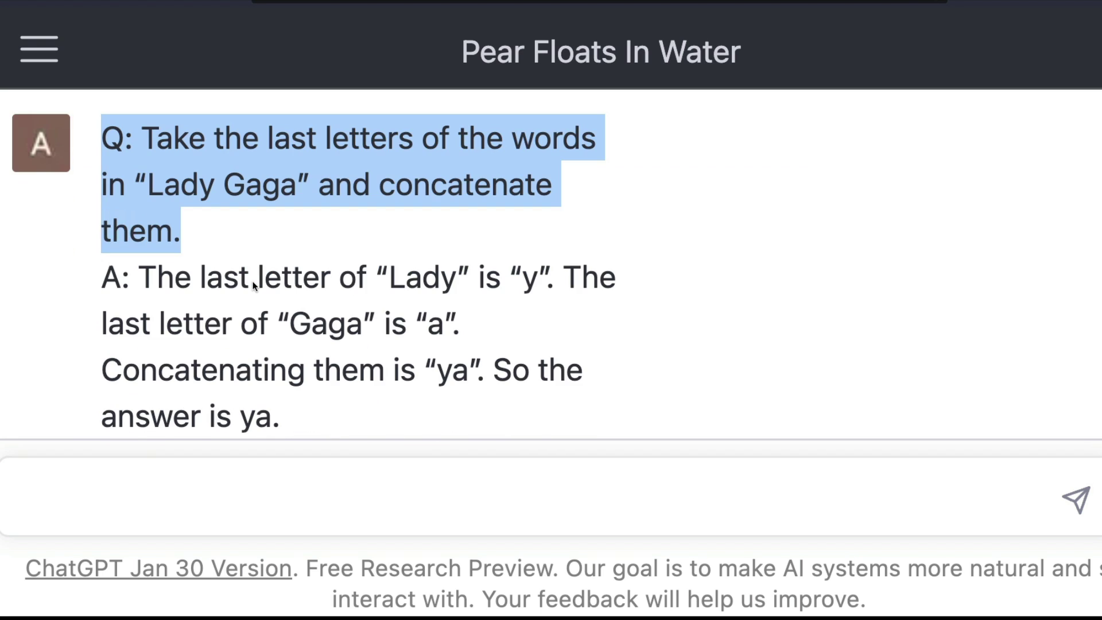
pyautogui.moveTo(102, 278); pyautogui.dragTo(529, 419)
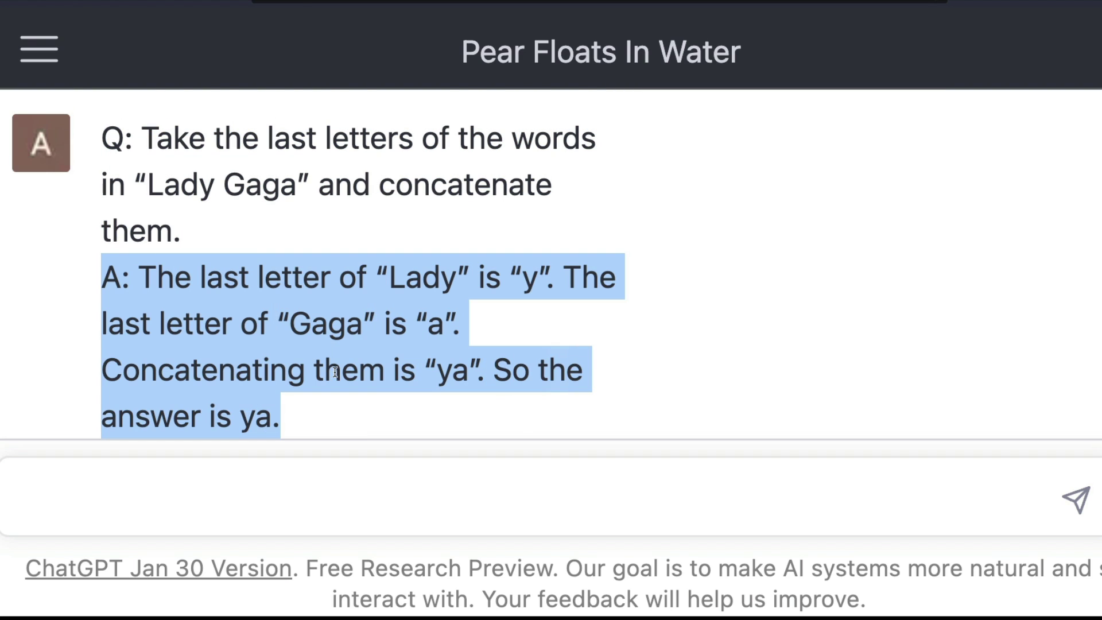
pyautogui.scroll(-3, 530, 419)
pyautogui.scroll(3, 287, 300)
pyautogui.scroll(-3, 291, 300)
pyautogui.scroll(-2, 291, 299)
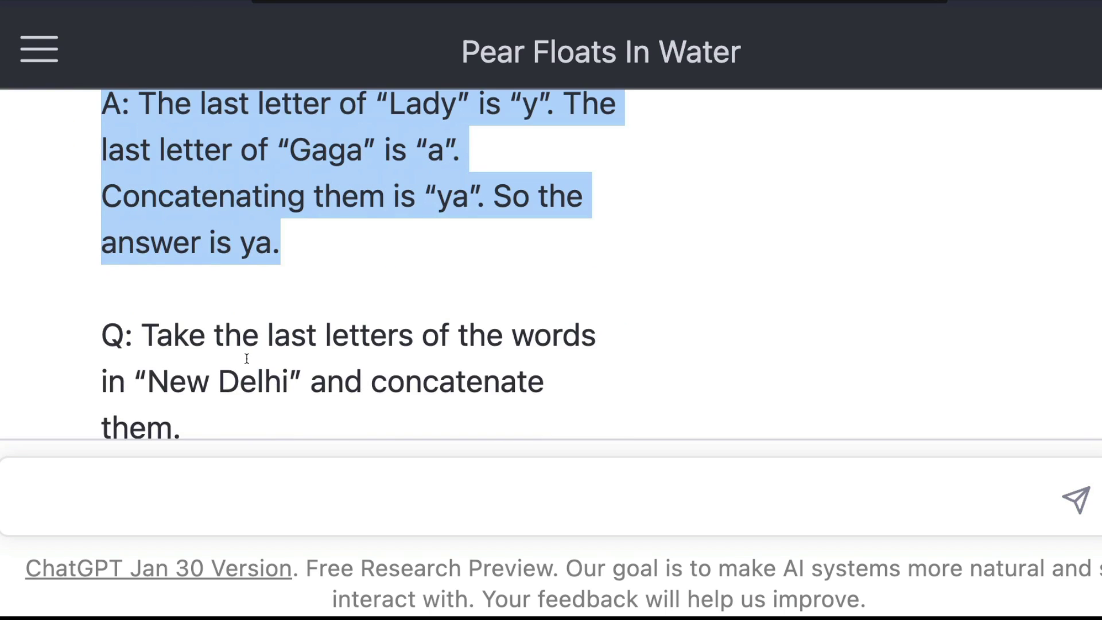
pyautogui.moveTo(211, 381); pyautogui.dragTo(99, 297)
pyautogui.scroll(5, 270, 326)
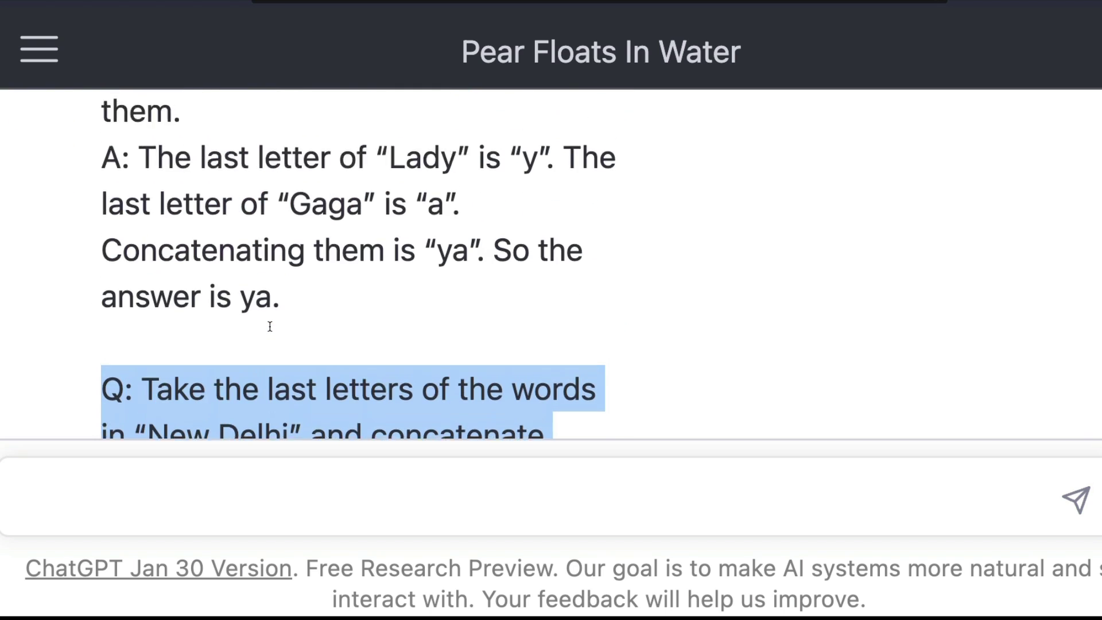
pyautogui.moveTo(101, 187); pyautogui.dragTo(231, 292)
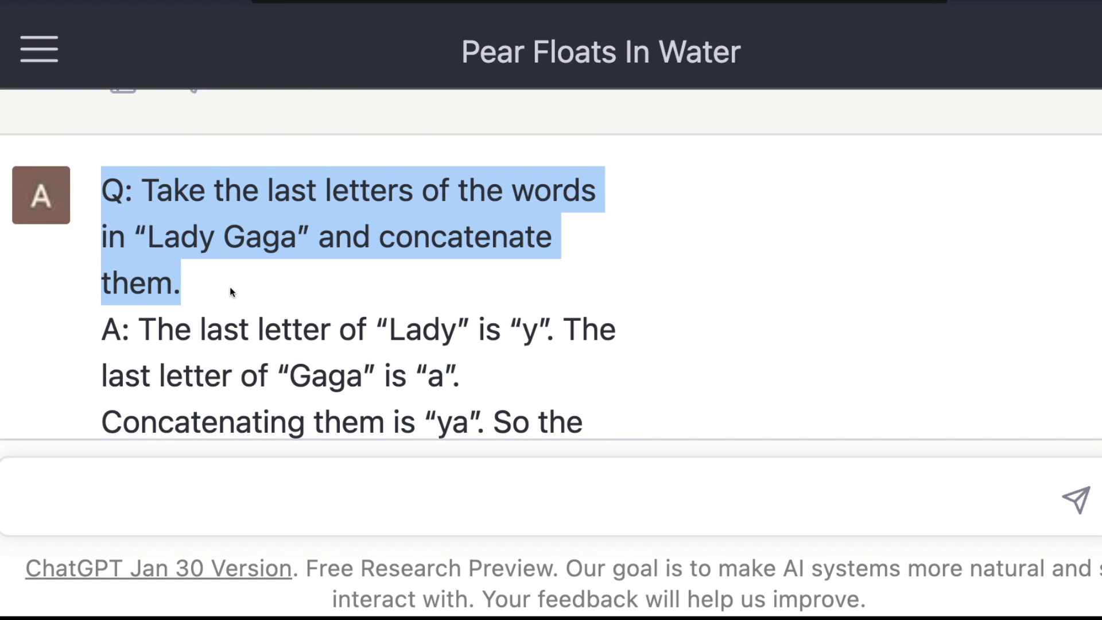
pyautogui.scroll(-1, 230, 292)
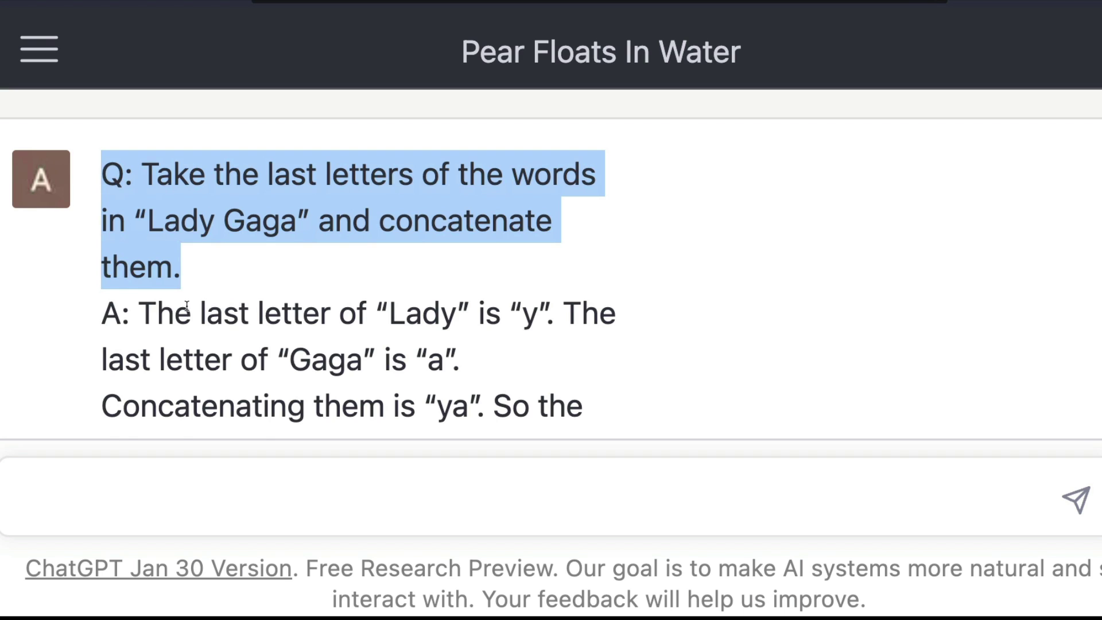
pyautogui.scroll(-1, 187, 306)
pyautogui.scroll(-1, 186, 306)
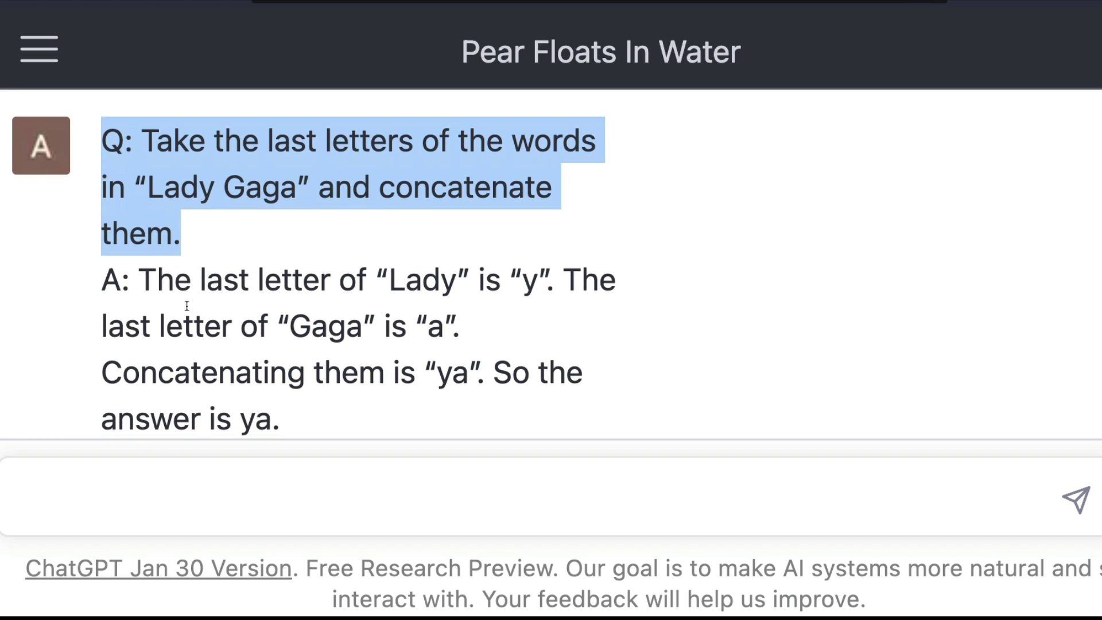
pyautogui.moveTo(139, 282); pyautogui.dragTo(594, 424)
pyautogui.scroll(-4, 356, 357)
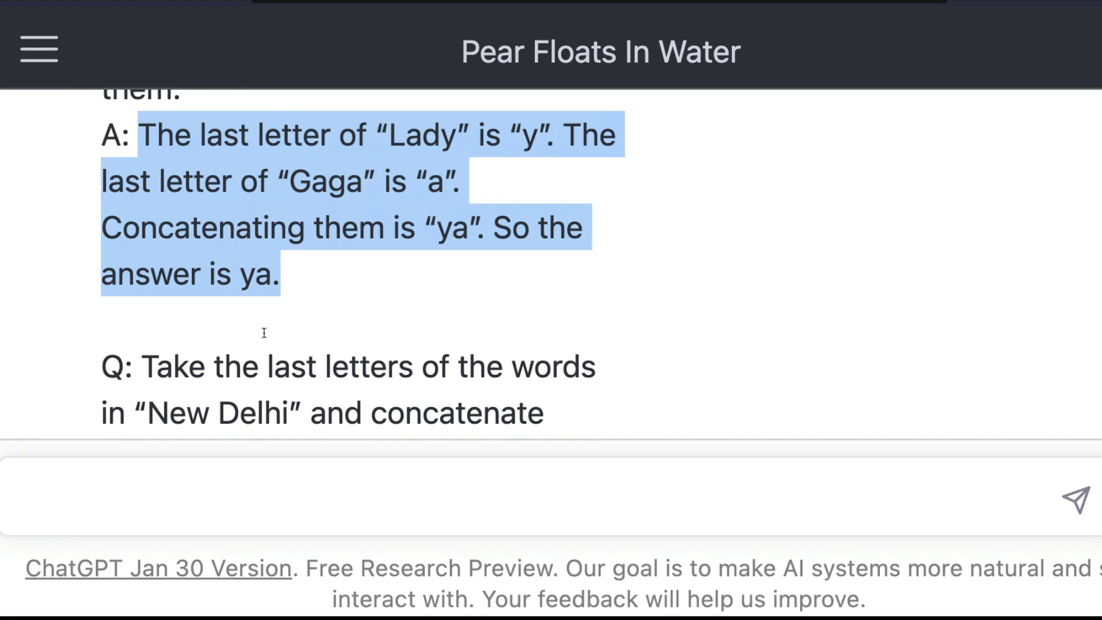
# Read the "New Delhi" question and its reply, and the repeated "Lady Gaga" prompt with its reply
pyautogui.moveTo(143, 297); pyautogui.dragTo(600, 381)
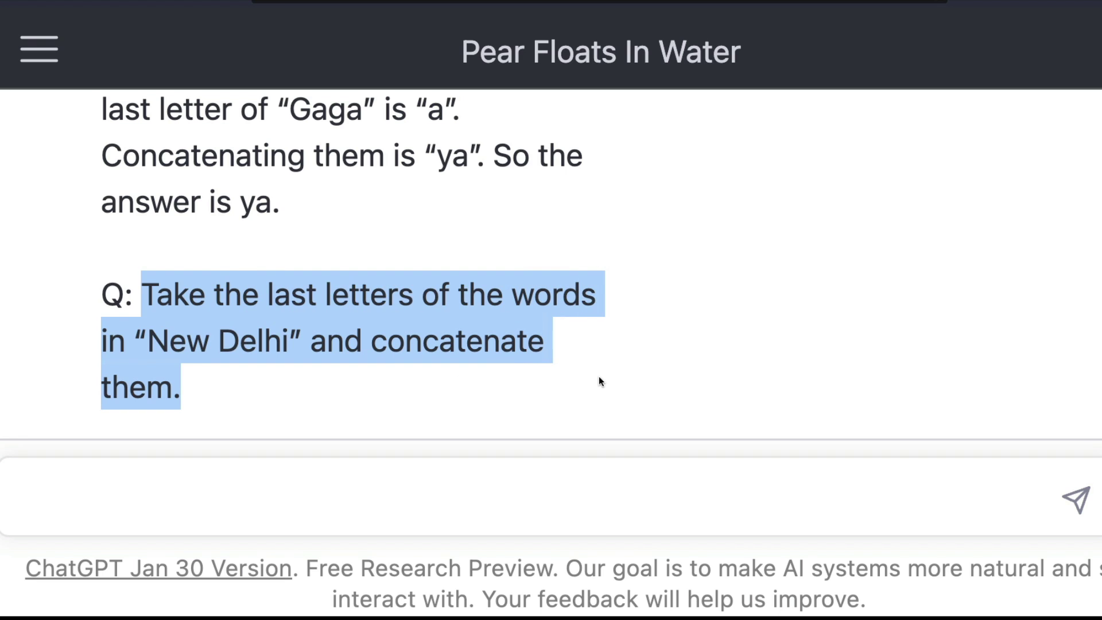
pyautogui.scroll(-5, 388, 320)
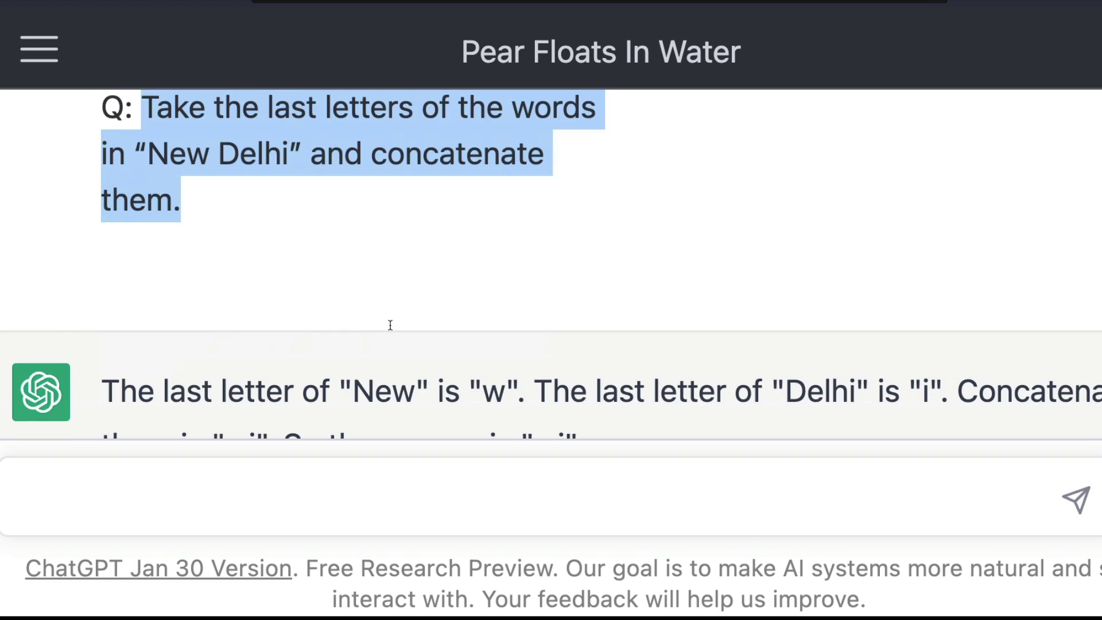
pyautogui.moveTo(122, 309); pyautogui.dragTo(474, 310)
pyautogui.click(374, 319)
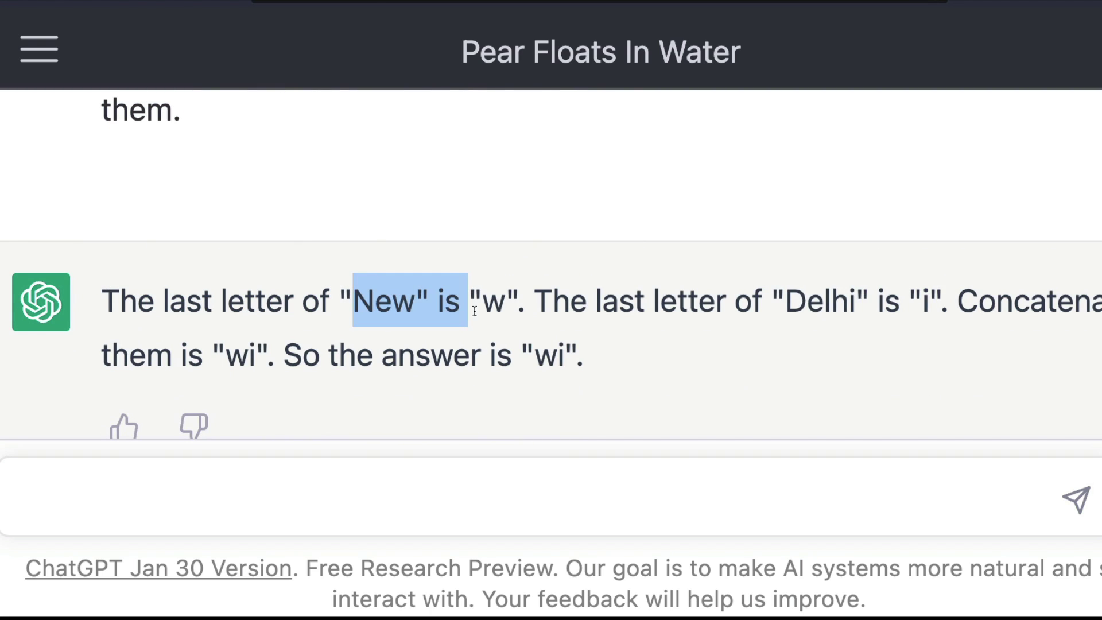
pyautogui.moveTo(587, 303); pyautogui.dragTo(902, 314)
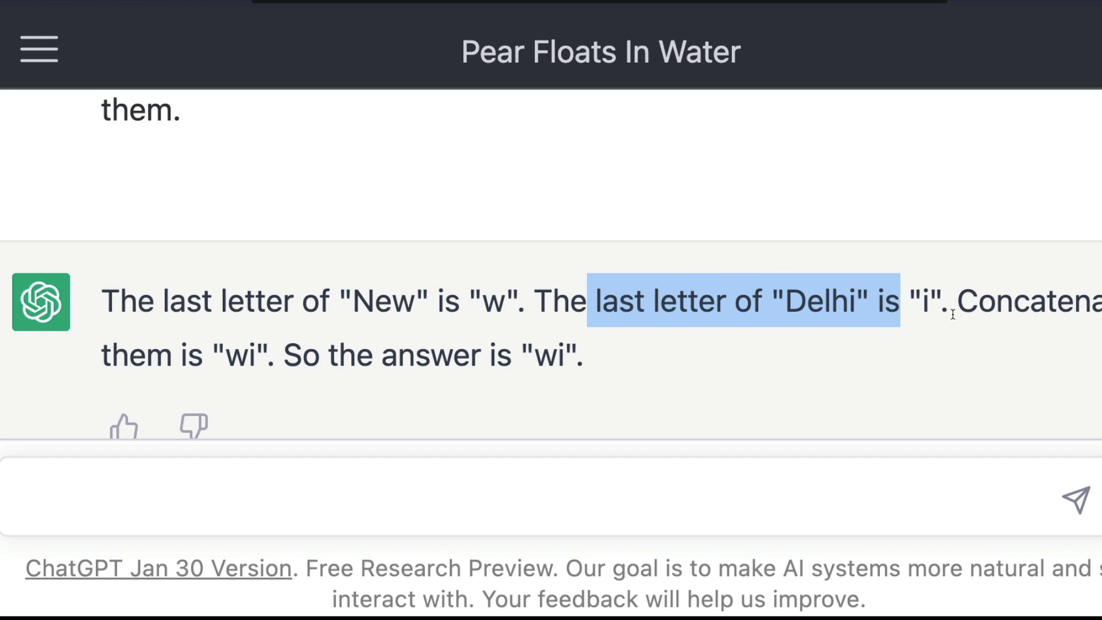
pyautogui.click(227, 363)
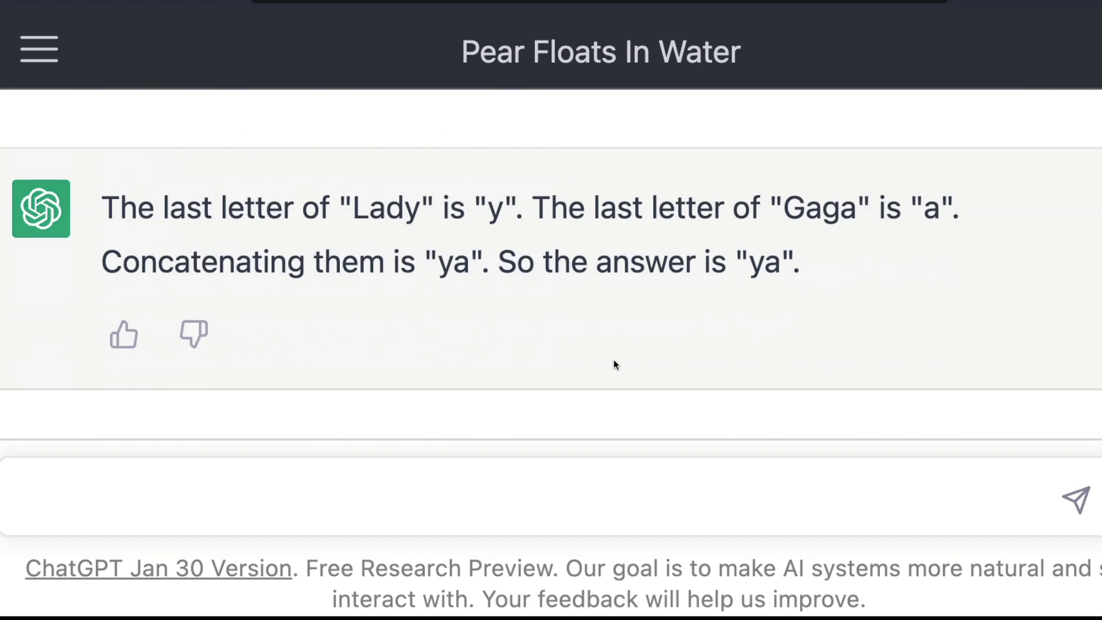
pyautogui.scroll(5, 540, 303)
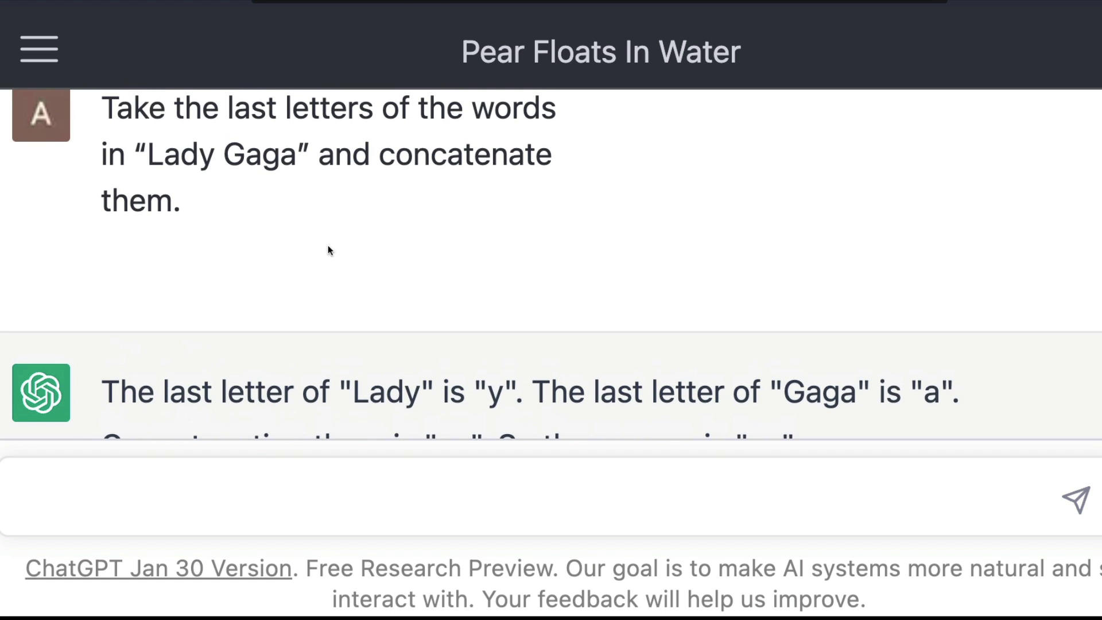
pyautogui.moveTo(151, 184); pyautogui.dragTo(335, 189)
pyautogui.click(352, 263)
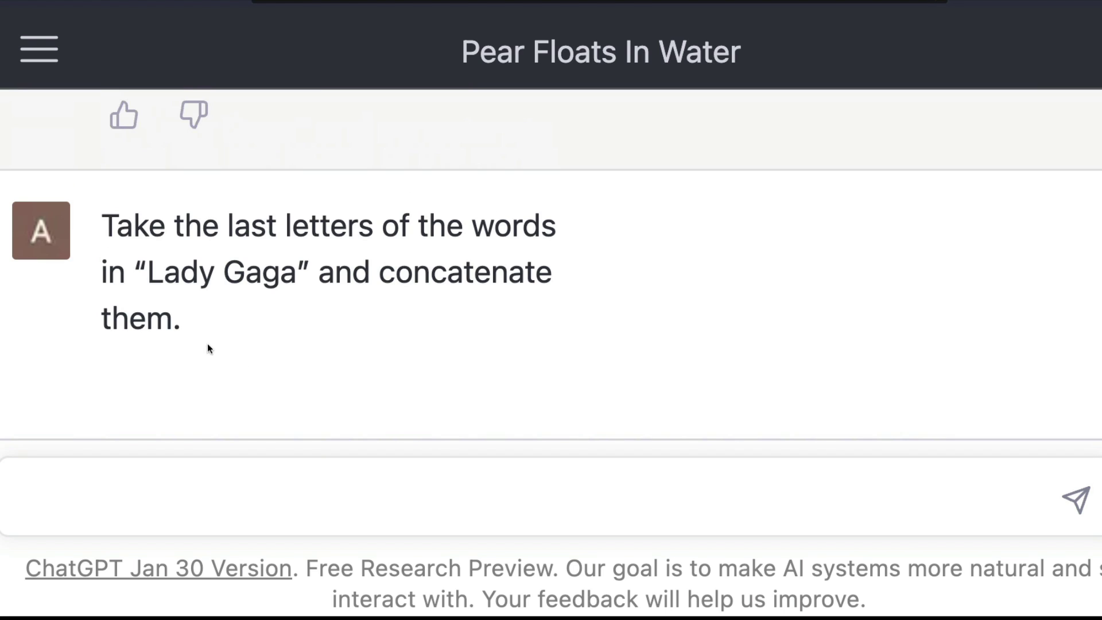
# Copy the repeated "Lady Gaga" last-letters prompt into the message box
pyautogui.moveTo(208, 343); pyautogui.dragTo(102, 227)
pyautogui.press('super+c')
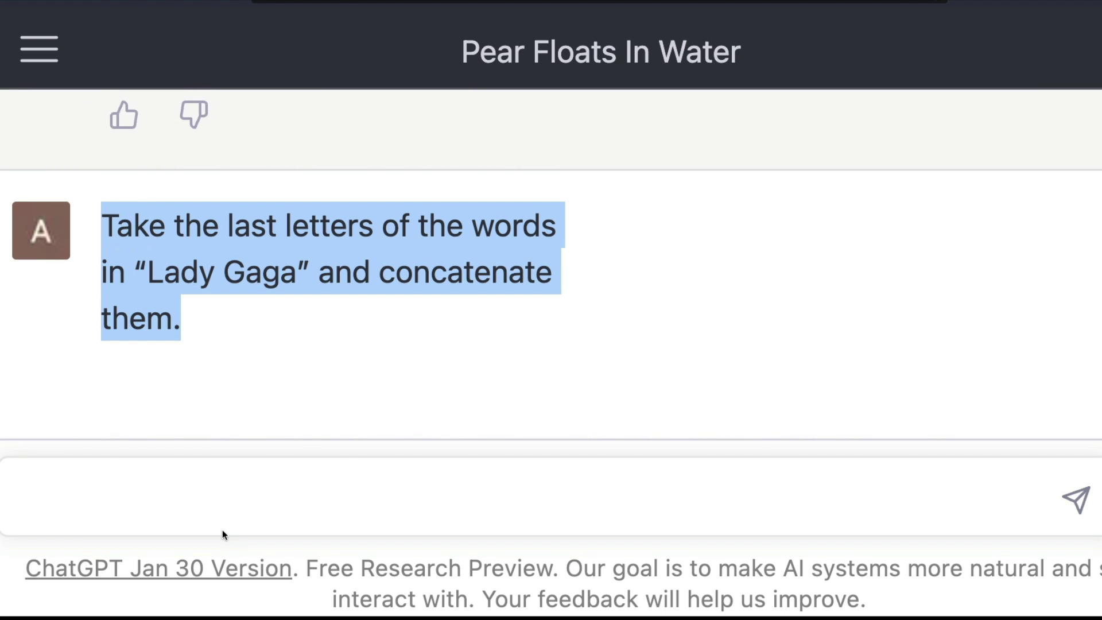
pyautogui.click(222, 529)
pyautogui.press('super+v')
# Replace "Lady Gaga" with "New Orleans" in the drafted prompt and send it
pyautogui.moveTo(63, 450); pyautogui.dragTo(204, 450)
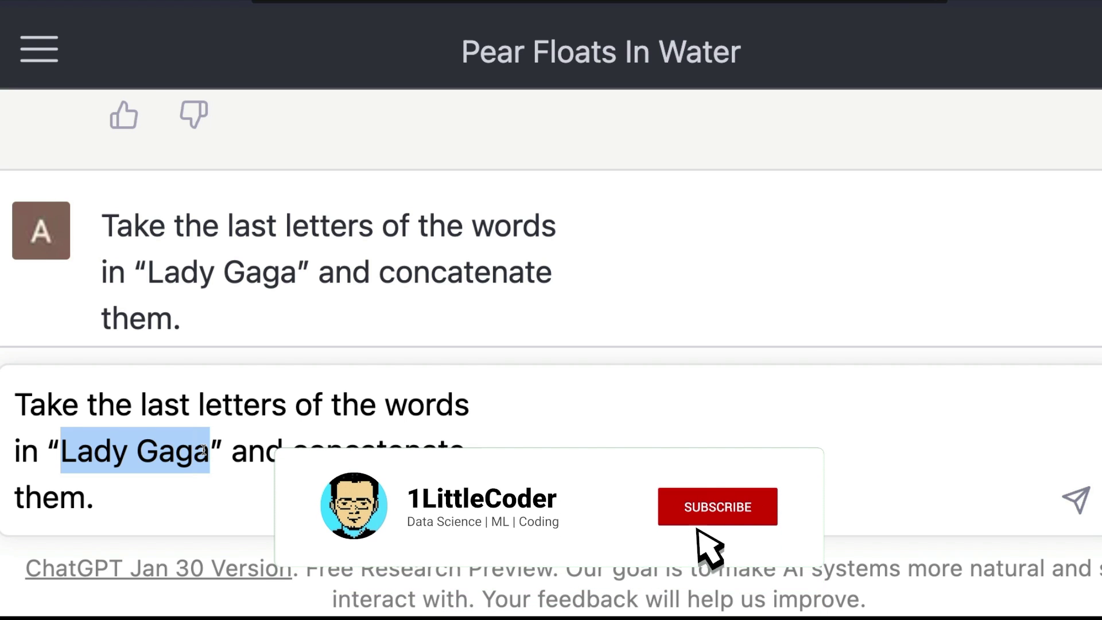
pyautogui.write('New Orelea')
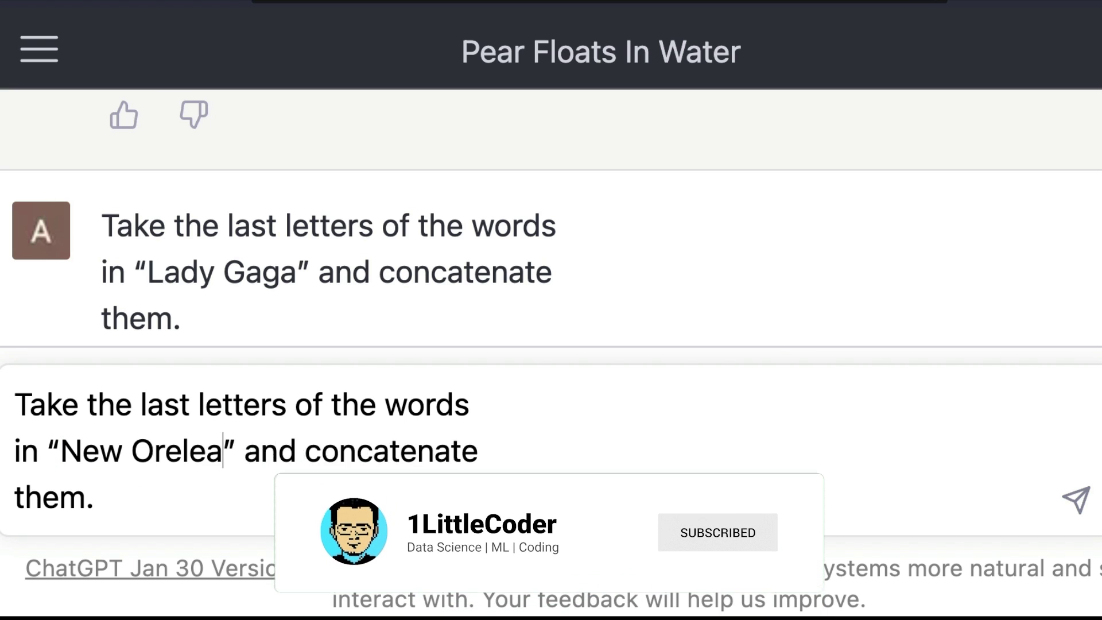
pyautogui.write('ns')
pyautogui.press('BackSpace')
pyautogui.press('BackSpace')
pyautogui.press('BackSpace')
pyautogui.press('BackSpace')
pyautogui.press('BackSpace')
pyautogui.press('BackSpace')
pyautogui.write('leans')
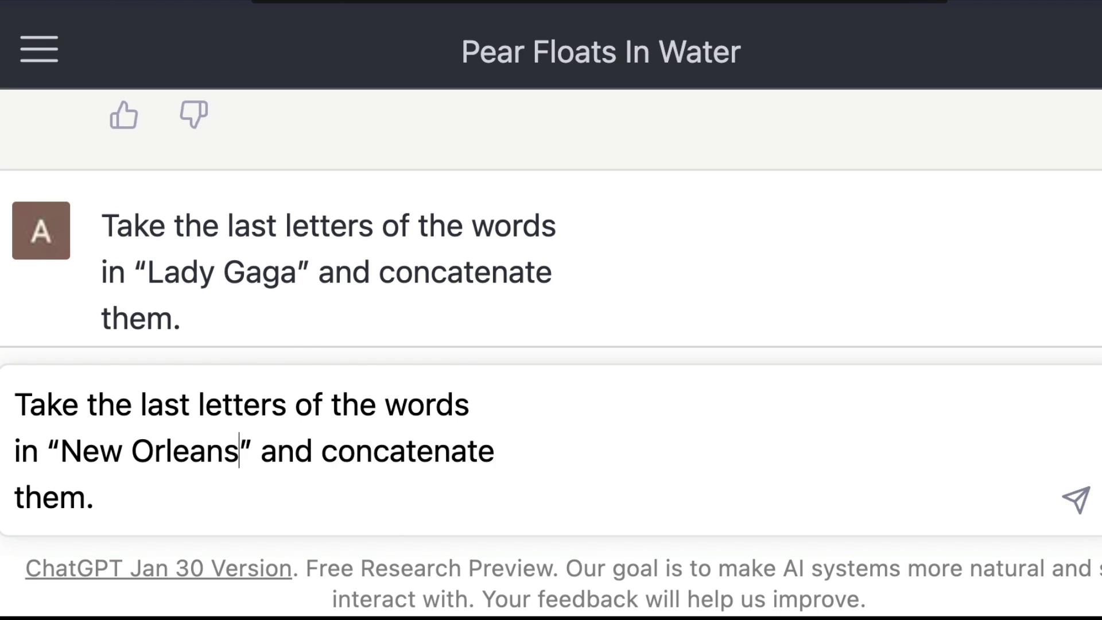
pyautogui.hotkey('shift', 'Return')
pyautogui.press('BackSpace')
pyautogui.hotkey('shift', 'Return')
pyautogui.press('BackSpace')
pyautogui.click(1059, 485)
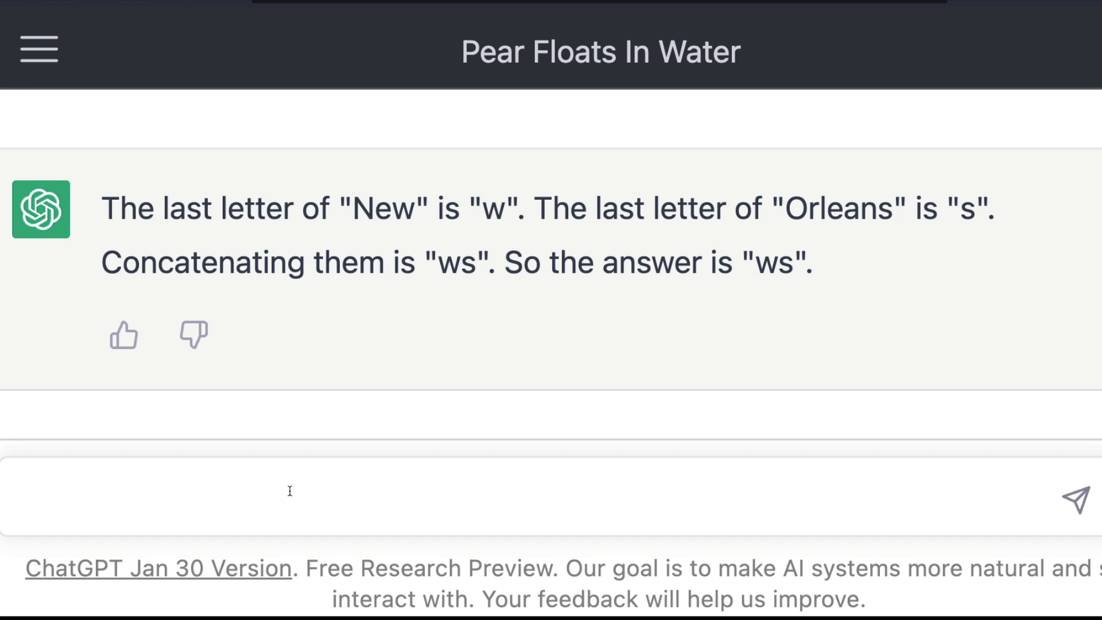
# Send the prompt "1littlecoder had 10 apples and he ate 2 of them. How many apples did he finally have?"
pyautogui.write('1littlecoder')
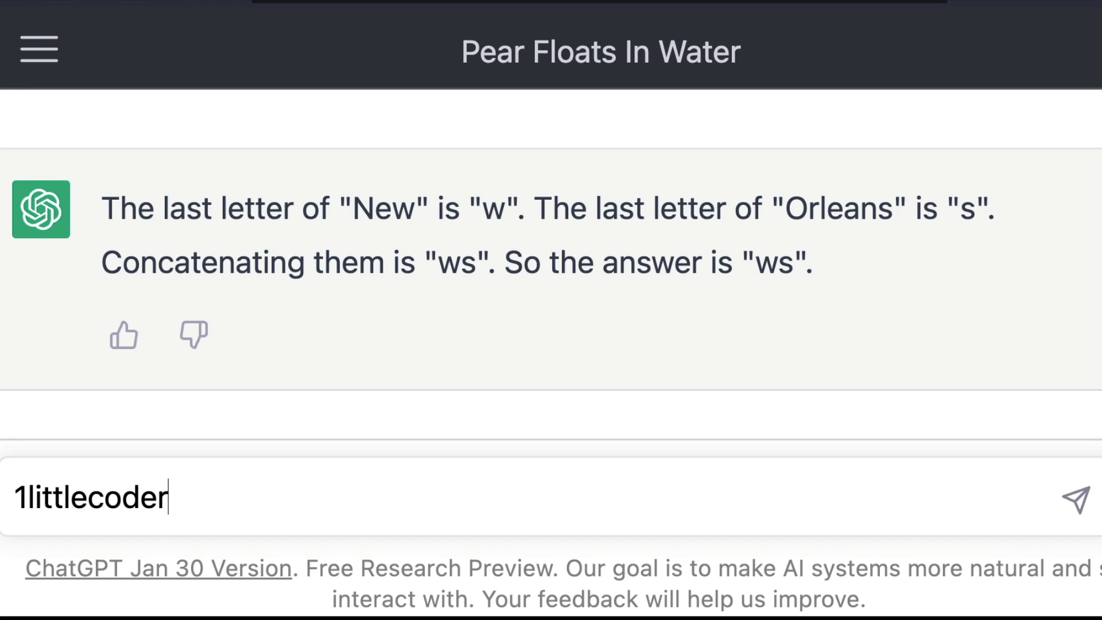
pyautogui.write(' had 10 a')
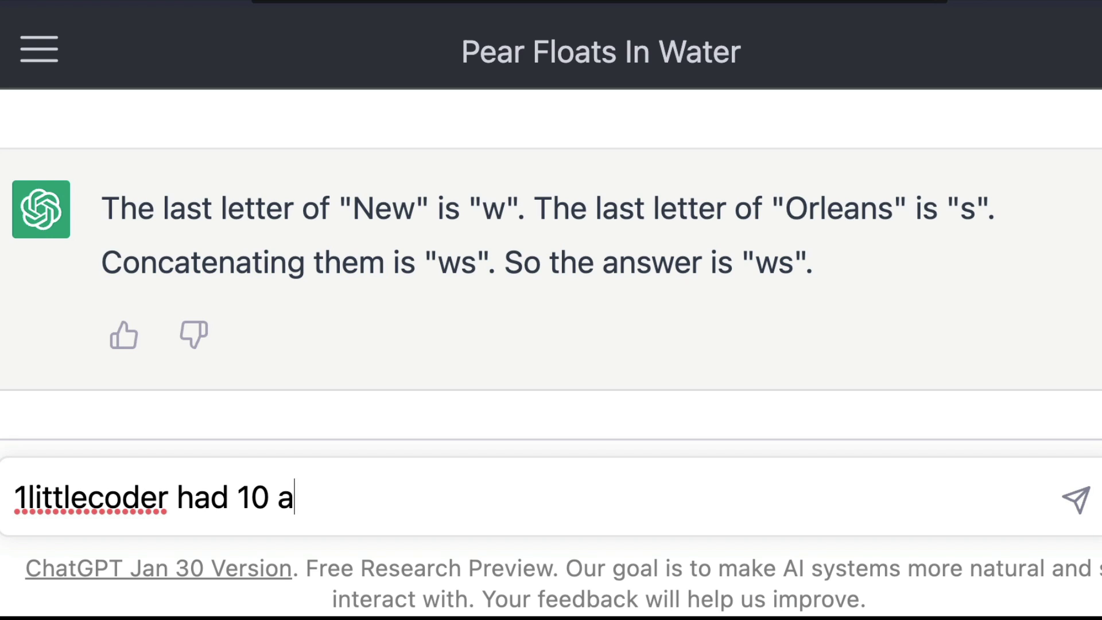
pyautogui.write('pples and he ')
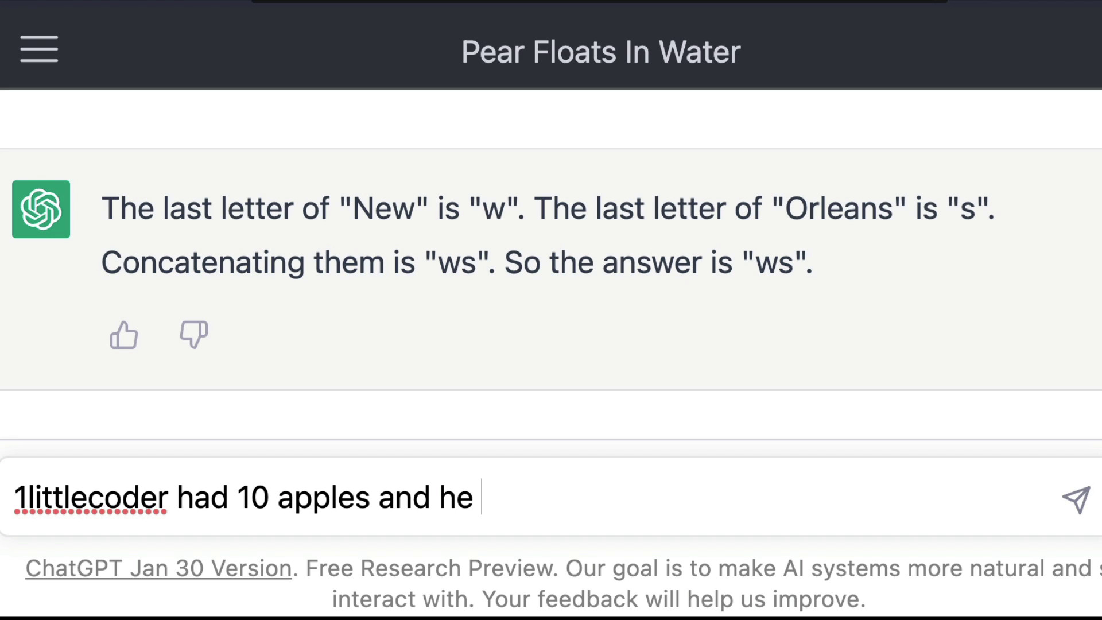
pyautogui.write('ate 2 of them. Ho')
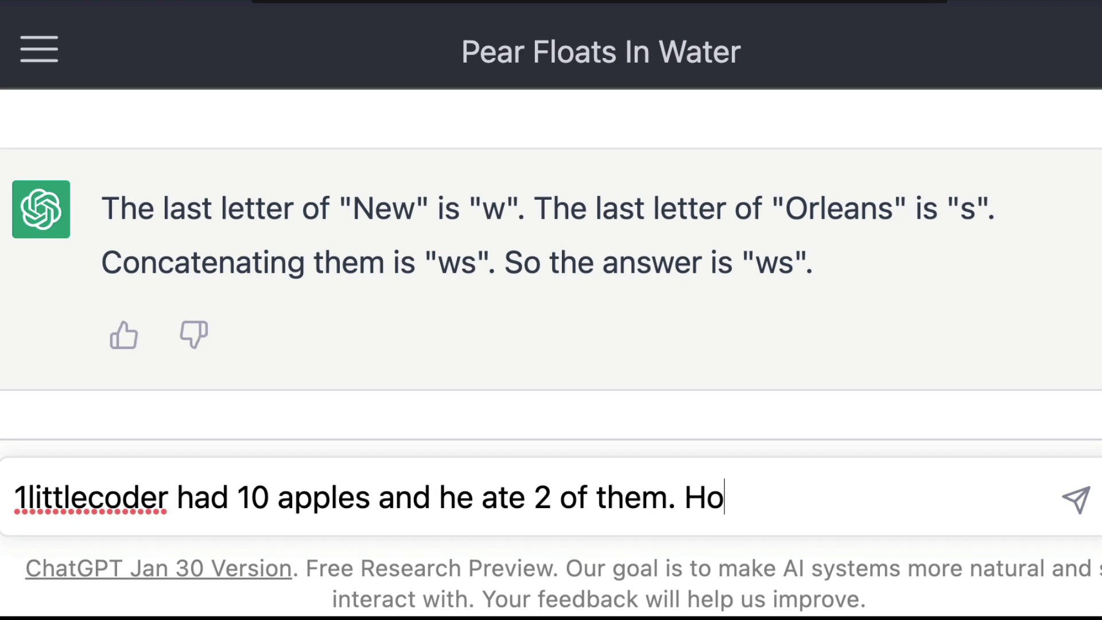
pyautogui.write('w many apples did h')
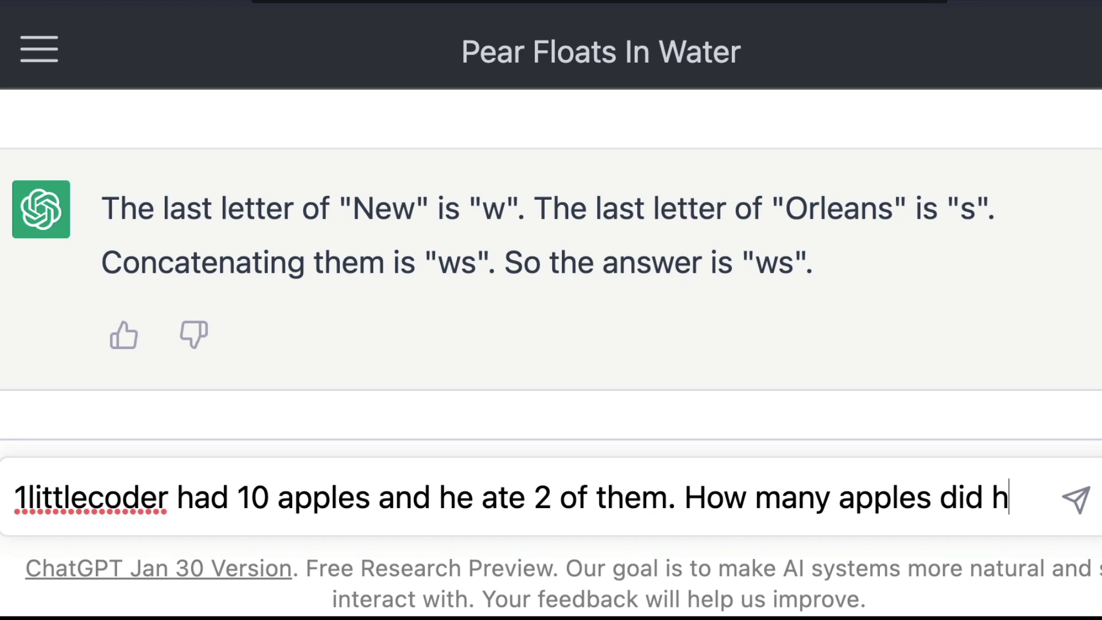
pyautogui.write('e finally have?')
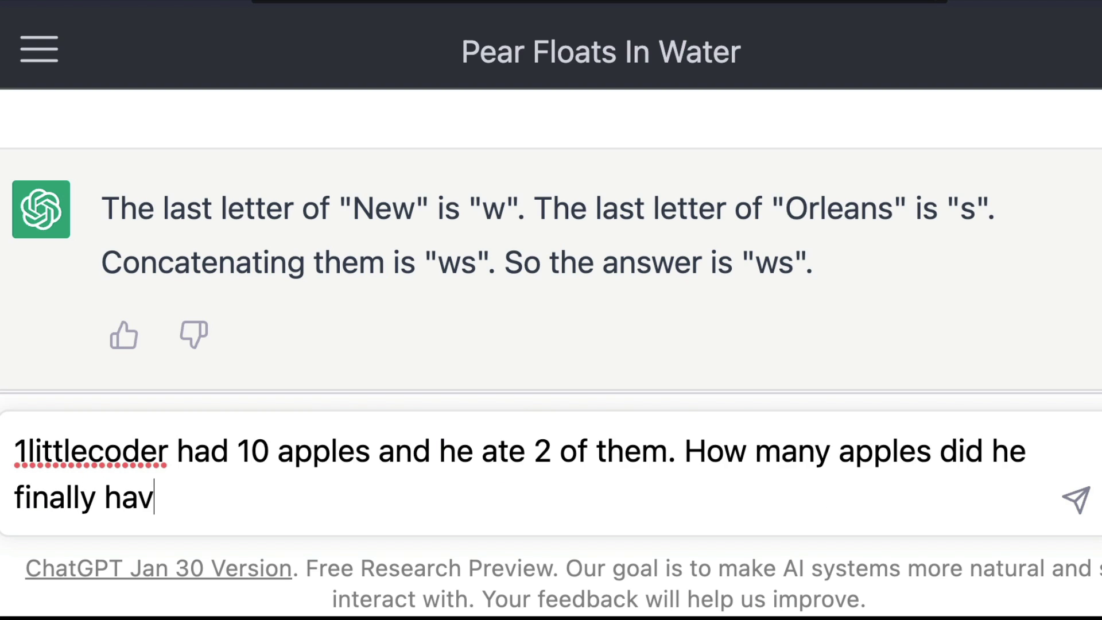
pyautogui.hotkey('shift', 'Return')
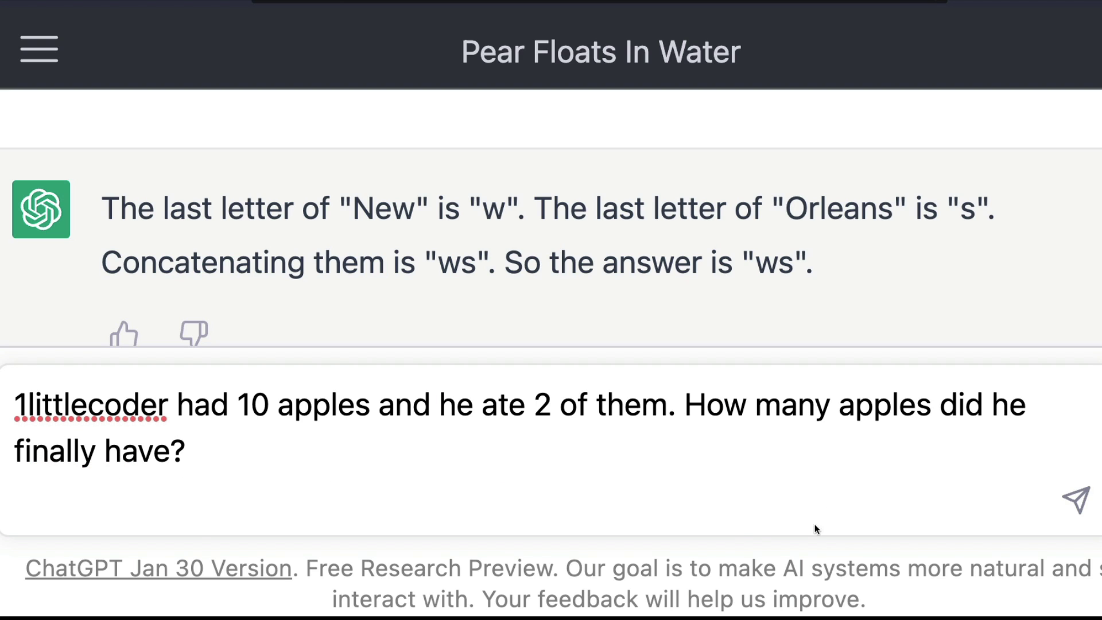
pyautogui.click(1075, 499)
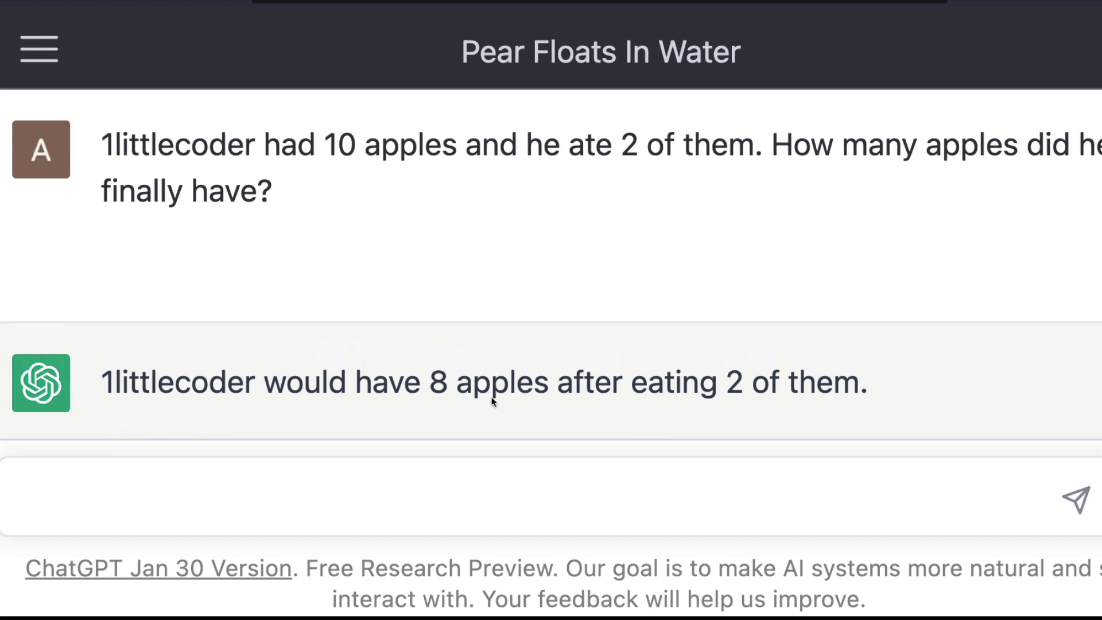
# Read the reply to the apple question and compare it with the wording of the question above it
pyautogui.moveTo(102, 382); pyautogui.dragTo(822, 395)
pyautogui.click(653, 379)
pyautogui.scroll(1, 266, 300)
pyautogui.moveTo(271, 225); pyautogui.dragTo(102, 175)
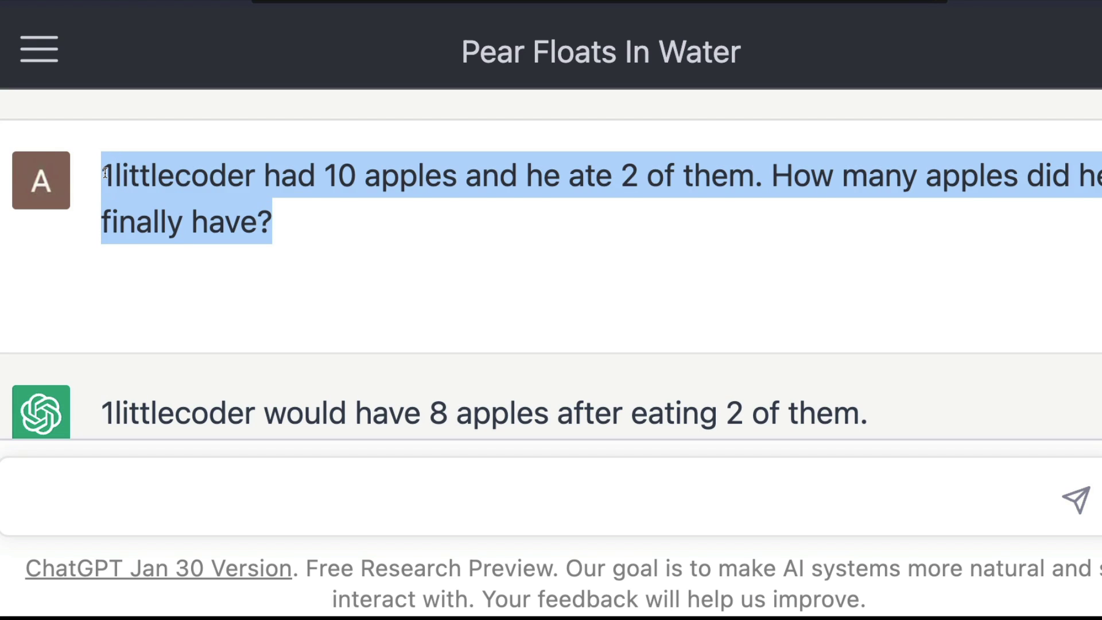
pyautogui.click(104, 175)
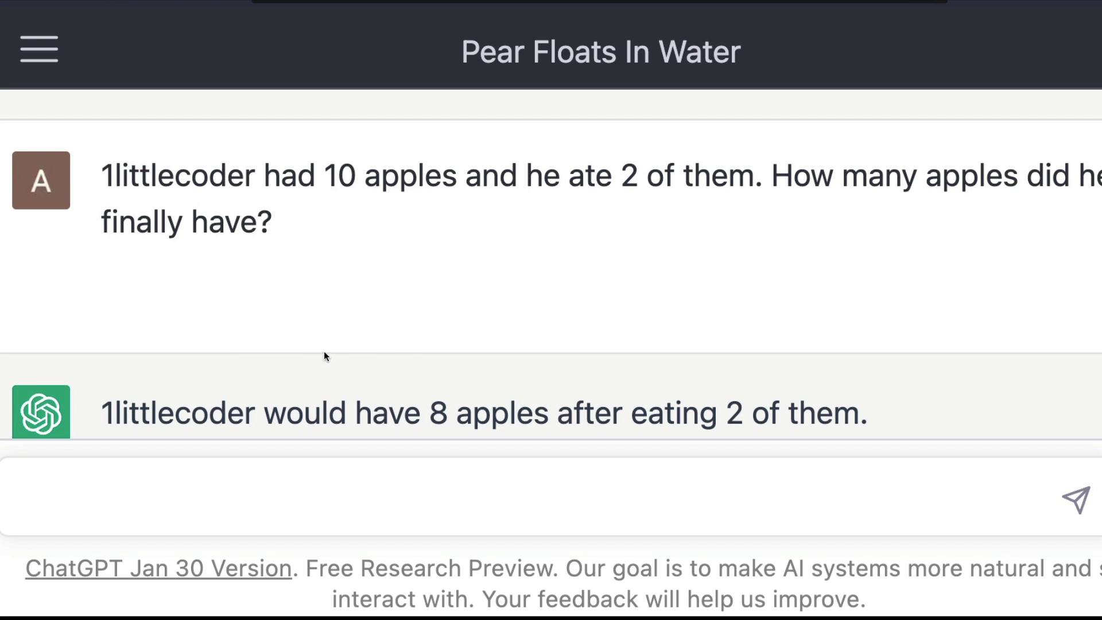
# Start a new prompt with "Q:" followed by a copy of the apple question just sent
pyautogui.scroll(-3, 260, 344)
pyautogui.click(245, 487)
pyautogui.write('Q:')
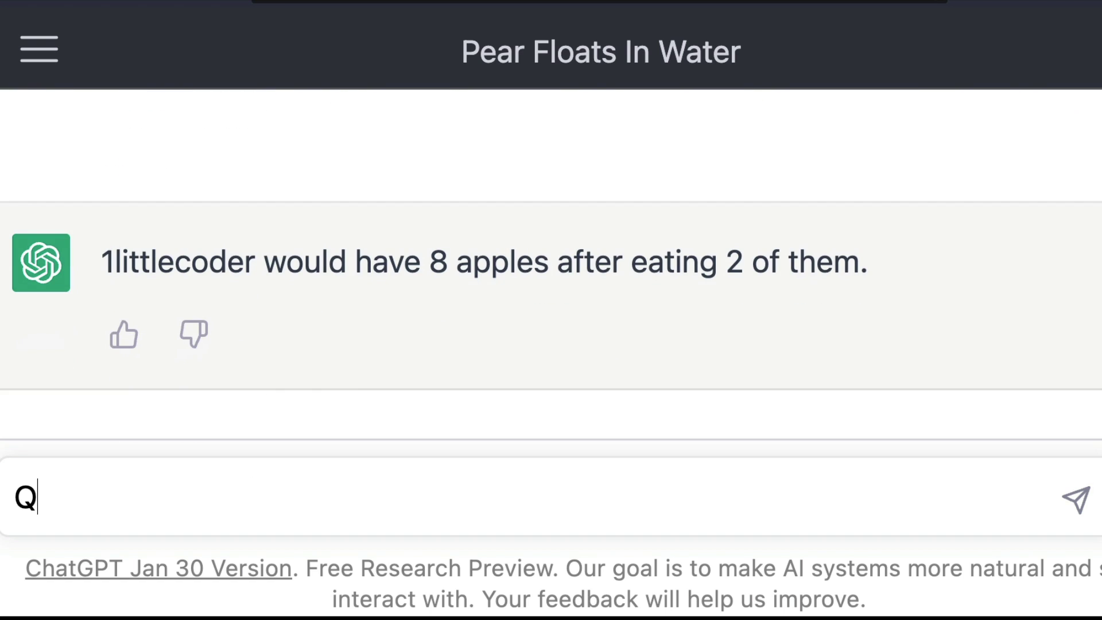
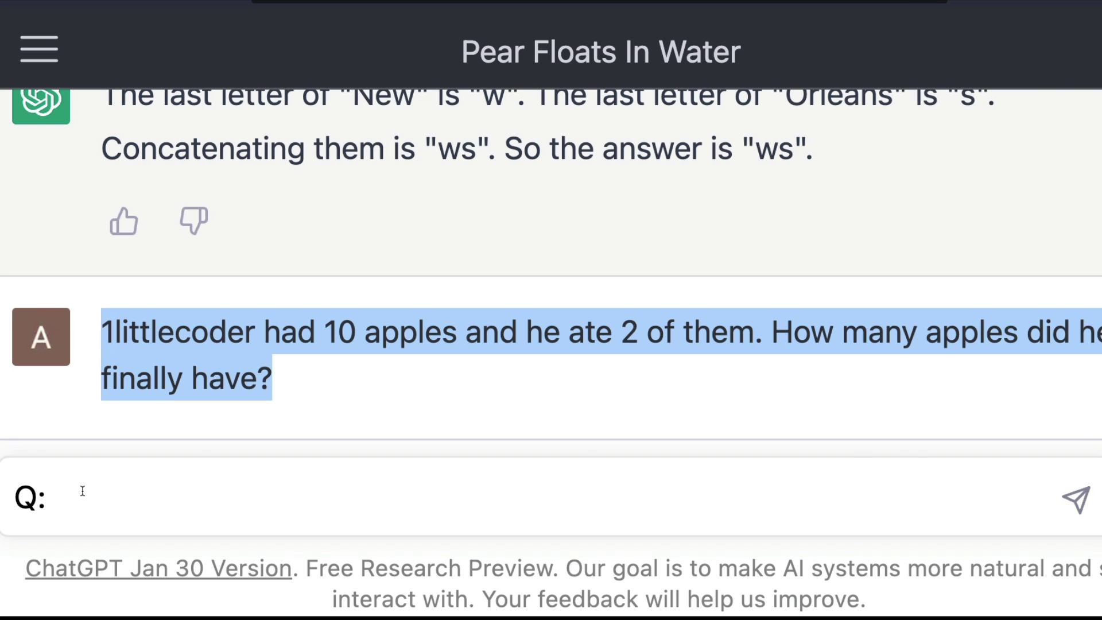
pyautogui.click(81, 493)
pyautogui.write('1littlecoder had 10 apples and he ate 2 of them. How many apples did he finally have?')
# Replace "1littlecoder" with "This guy" in the drafted apple question
pyautogui.doubleClick(121, 449)
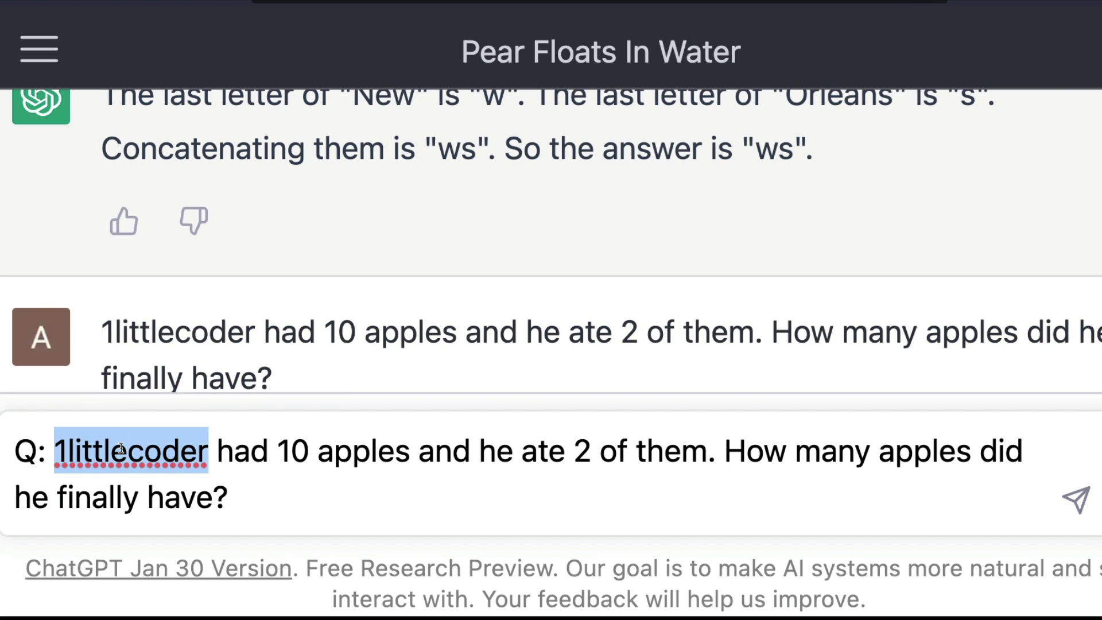
pyautogui.press('BackSpace')
pyautogui.write('This')
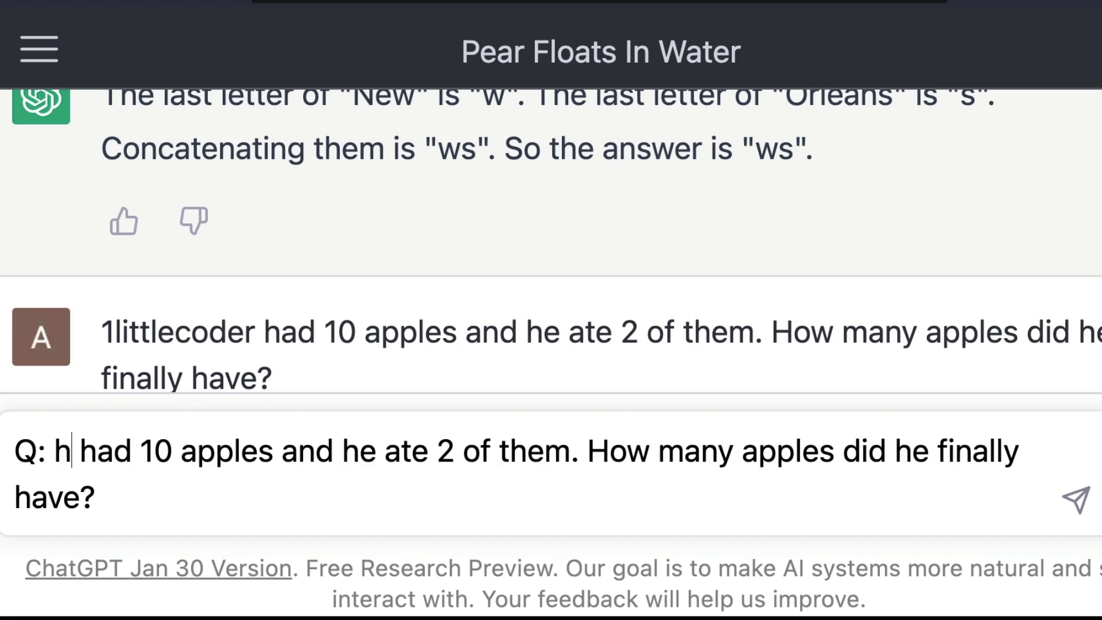
pyautogui.write(' guy')
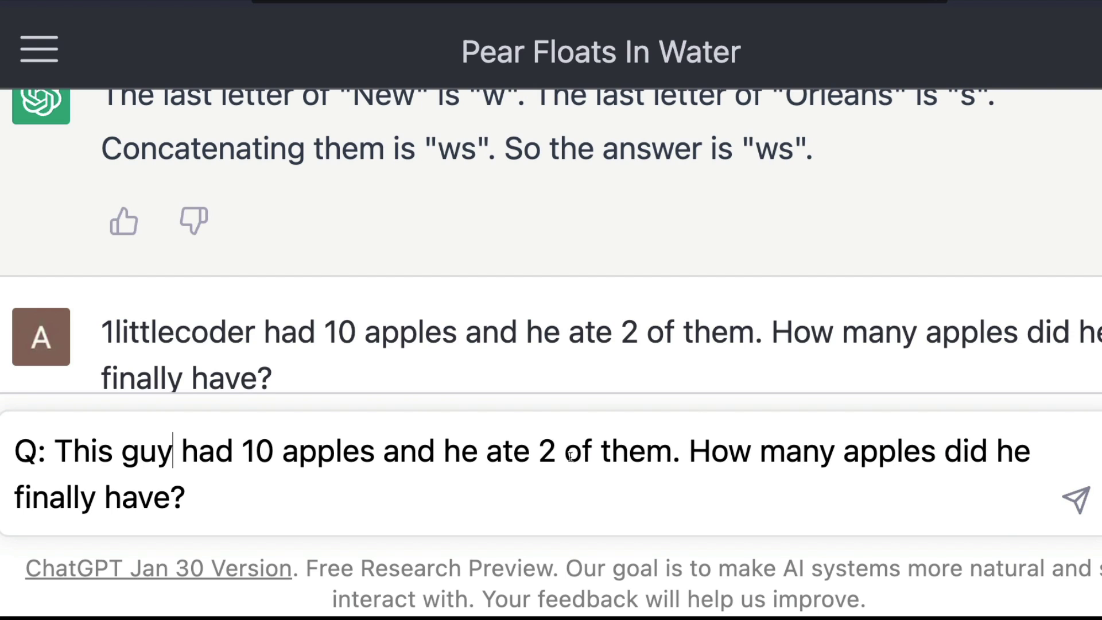
# Begin a worked answer on a new line below the question: "A: He initially had 10 apples. Out of that he ate 2"
pyautogui.click(186, 497)
pyautogui.hotkey('shift', 'Return')
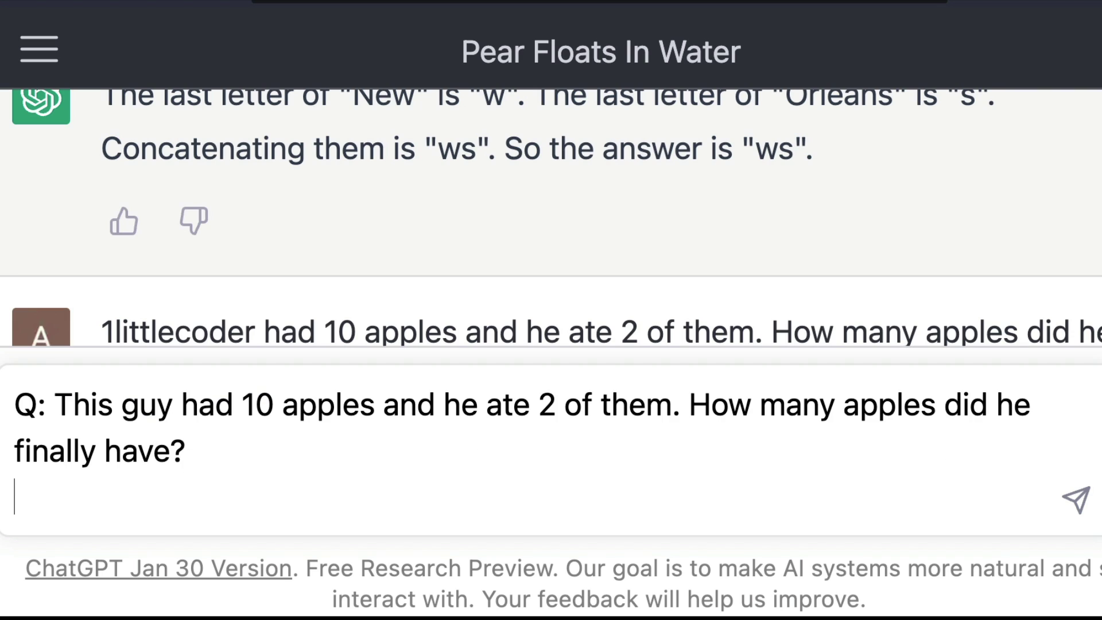
pyautogui.write('A: He in')
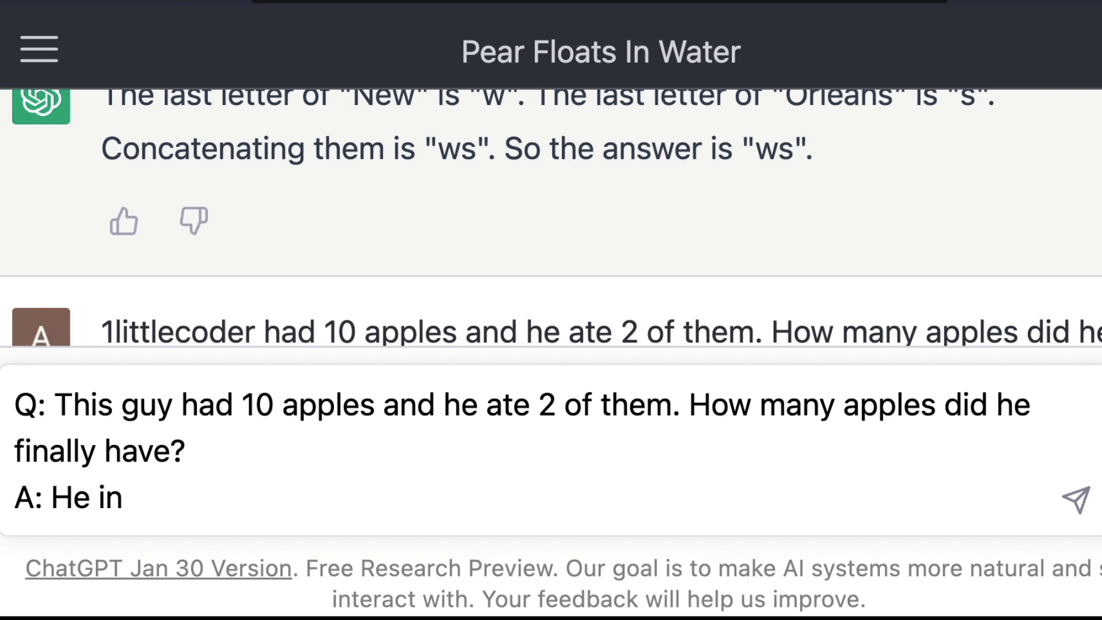
pyautogui.write('ia')
pyautogui.press('BackSpace')
pyautogui.write('tail')
pyautogui.press('BackSpace')
pyautogui.press('BackSpace')
pyautogui.press('BackSpace')
pyautogui.write('ially had 10 ')
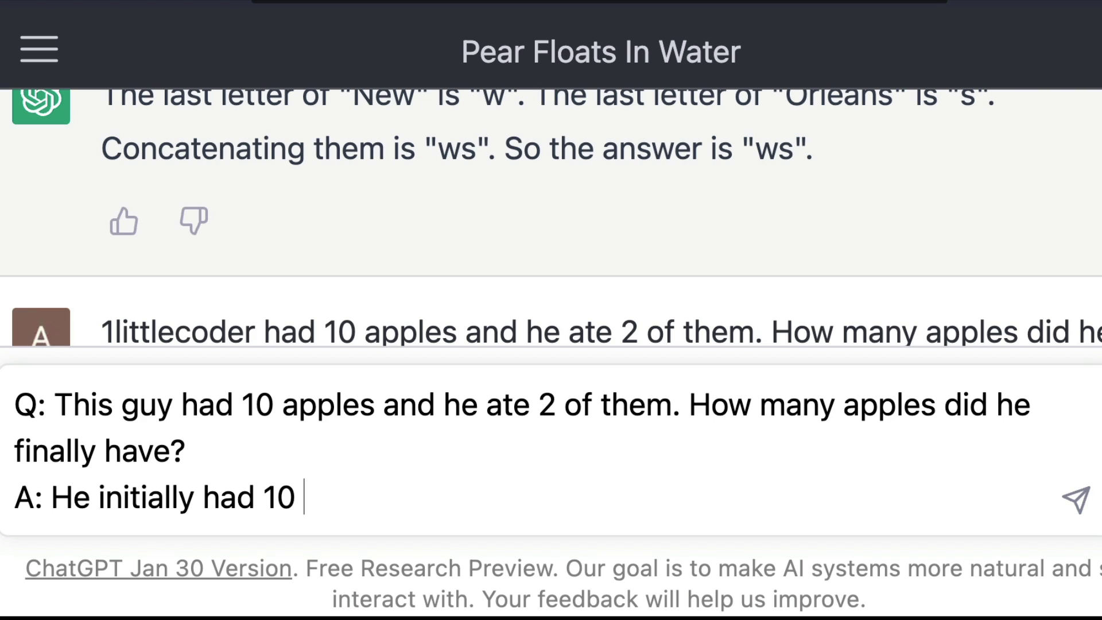
pyautogui.write('apples. Out of that')
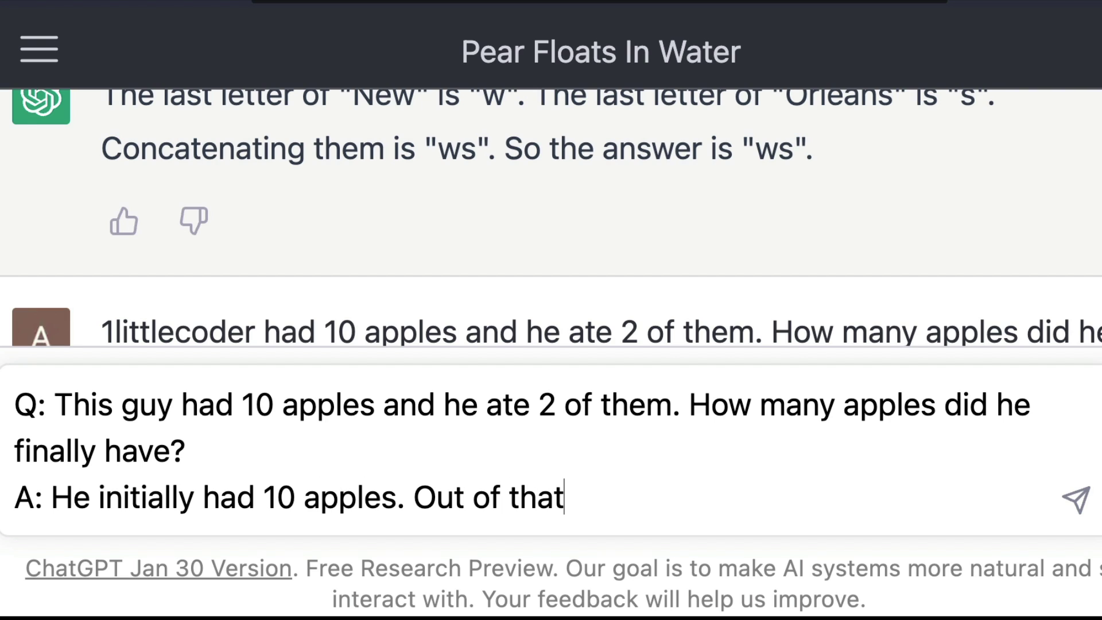
pyautogui.write(' he ate 2. T')
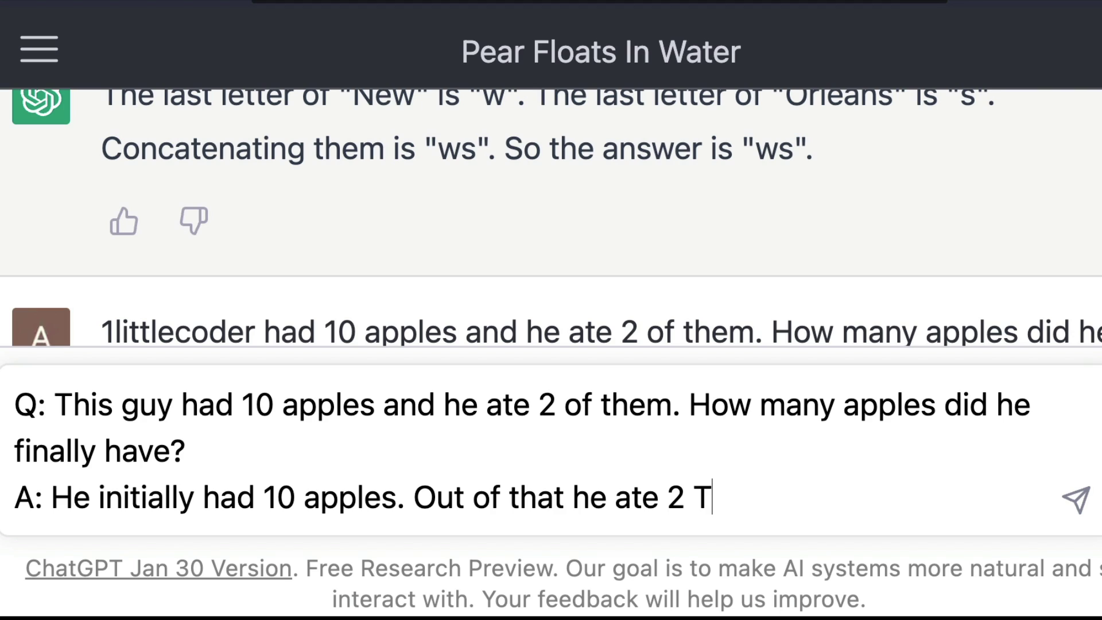
pyautogui.press('BackSpace')
pyautogui.press('BackSpace')
# Complete the worked answer with "That means 10 - 2. That is equal to 8. So he had 8 apples. 8 is the answer."
pyautogui.write('. That means 10.')
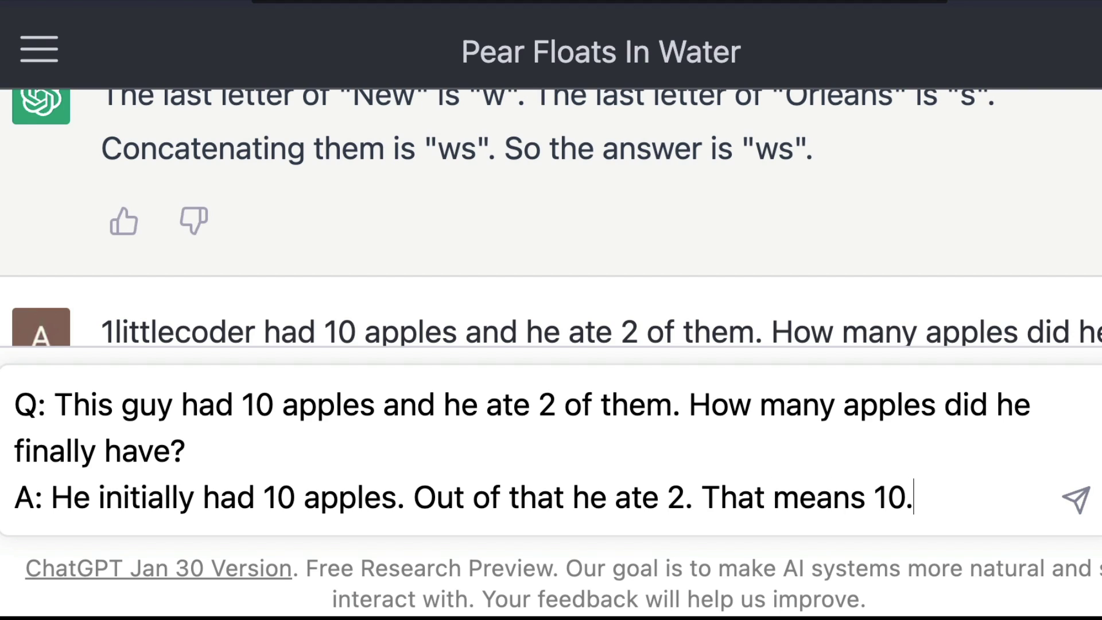
pyautogui.press('BackSpace')
pyautogui.write('- 2. T')
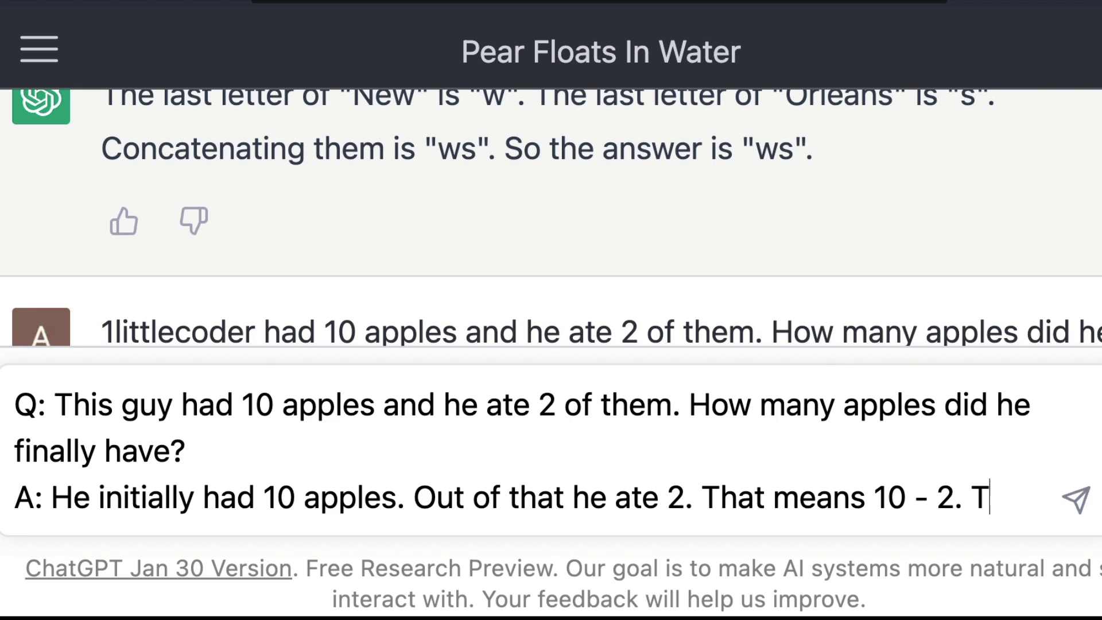
pyautogui.write('hat is equal to ')
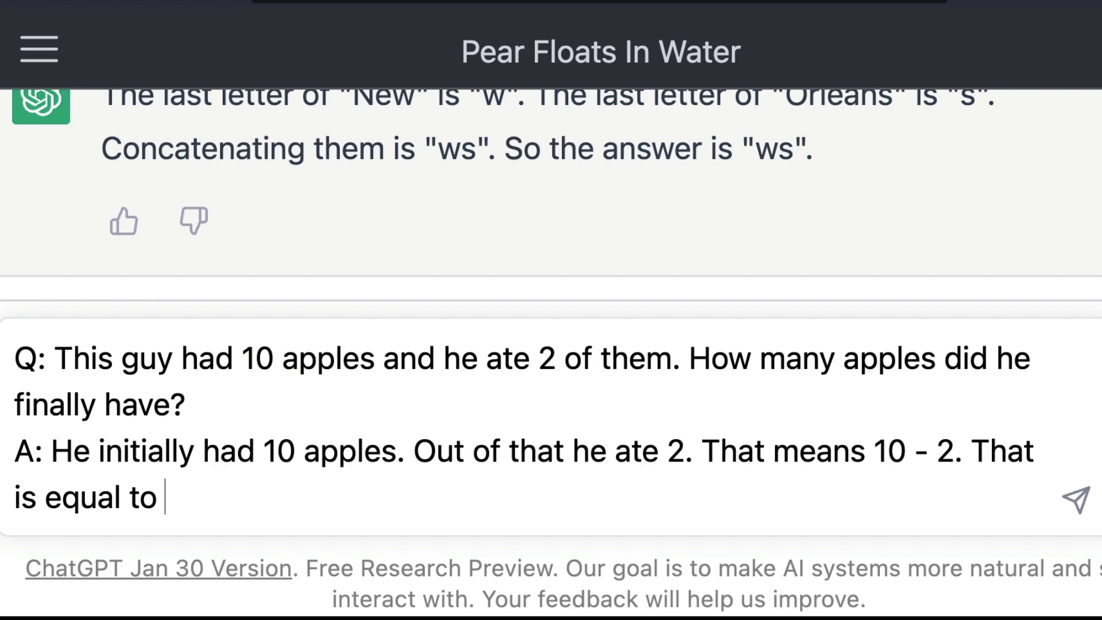
pyautogui.write('8. So he ')
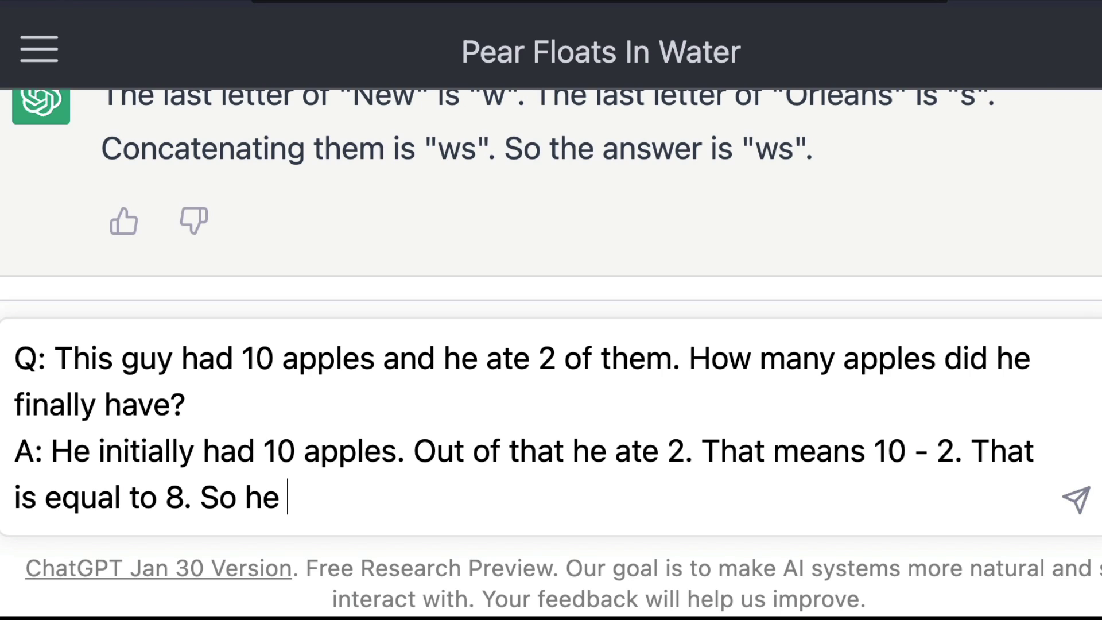
pyautogui.write('had 8 apples. T')
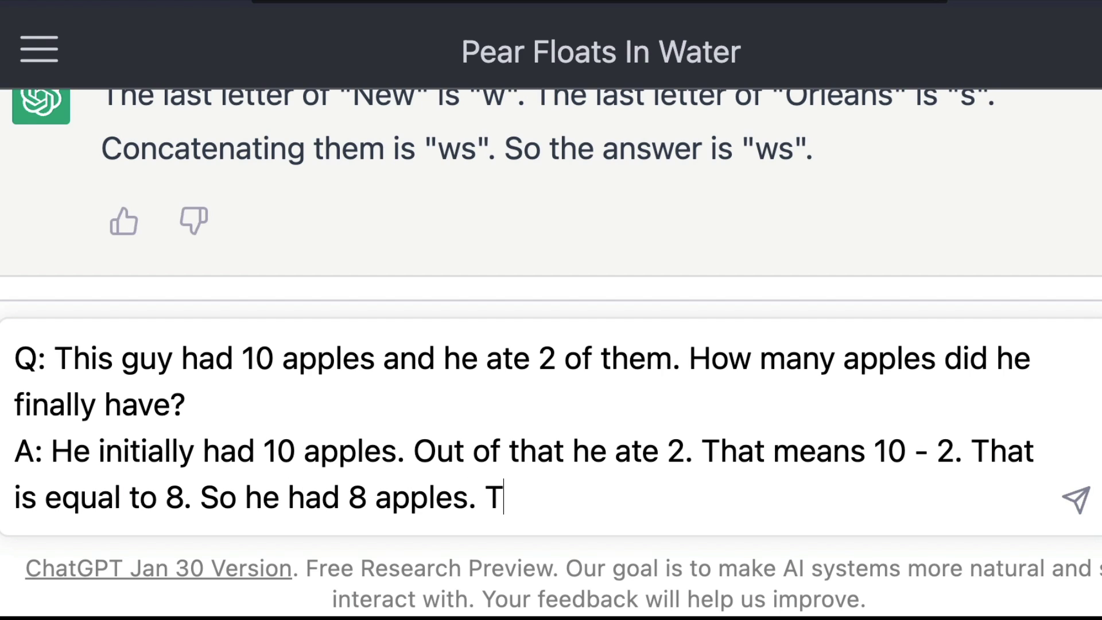
pyautogui.press('BackSpace')
pyautogui.write('8 is the answer')
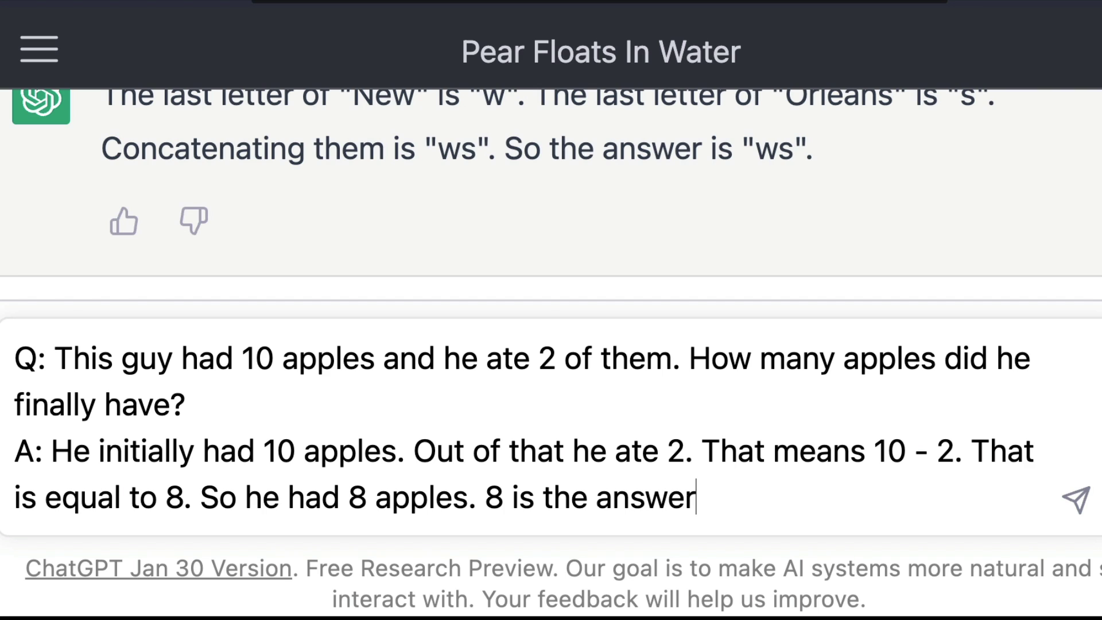
pyautogui.write('.')
# Leave a blank line after the worked answer and start a second question: "Q: 1littlecoder had 100 computers."
pyautogui.hotkey('shift', 'Return')
pyautogui.hotkey('shift', 'Return')
pyautogui.write('Q: ')
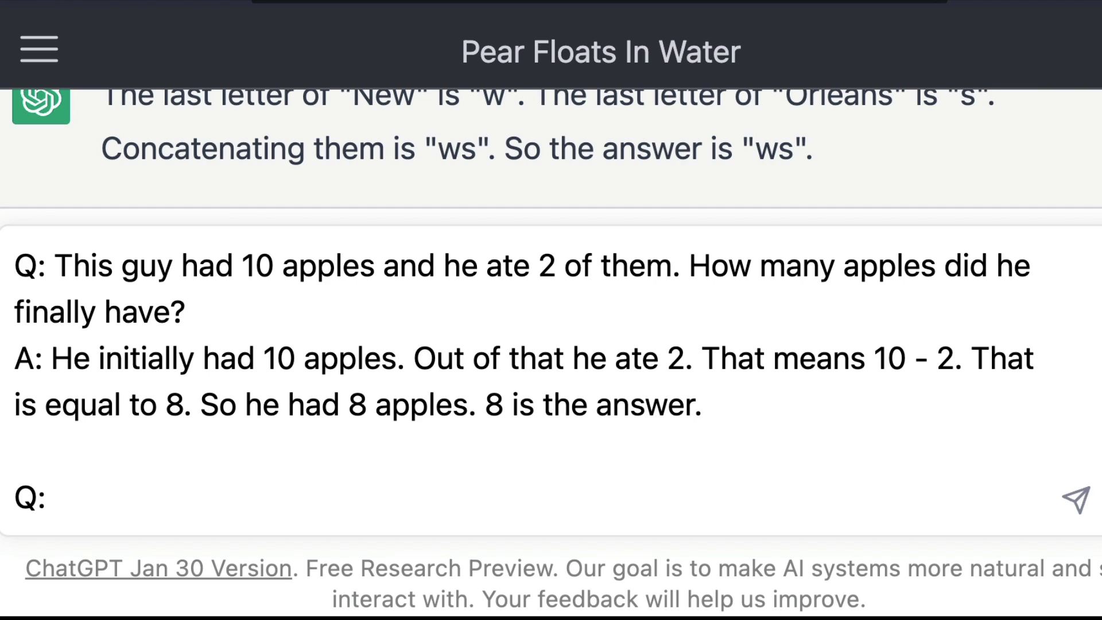
pyautogui.write('1littlehco')
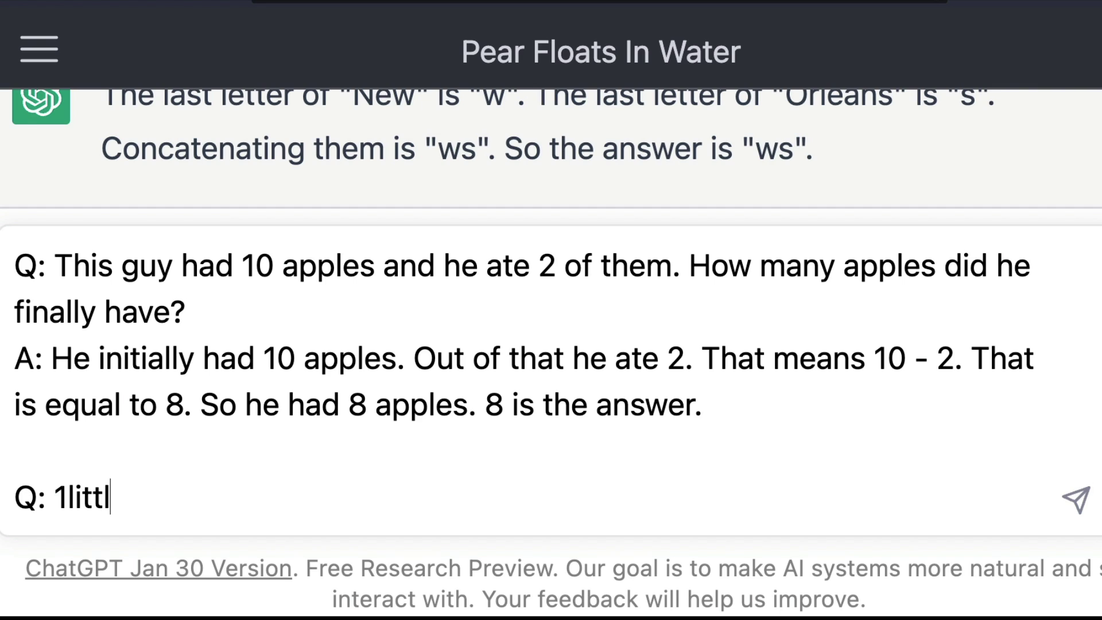
pyautogui.press('BackSpace')
pyautogui.press('BackSpace')
pyautogui.press('BackSpace')
pyautogui.write('coder had ')
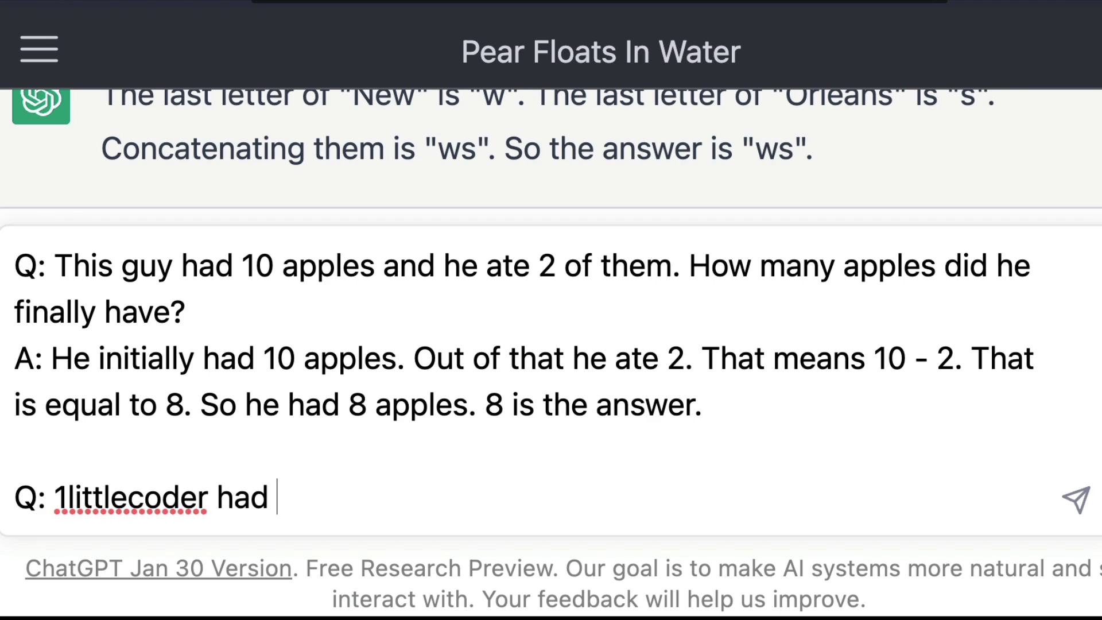
pyautogui.write('2 c')
pyautogui.press('BackSpace')
pyautogui.press('BackSpace')
pyautogui.press('BackSpace')
pyautogui.write('100')
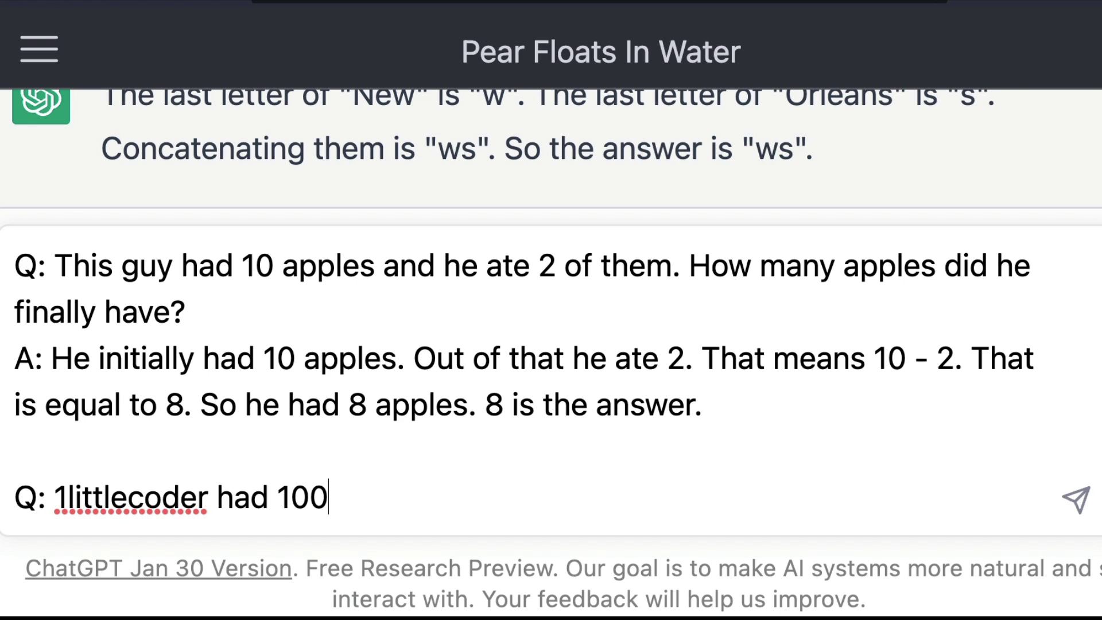
pyautogui.write(' computers ')
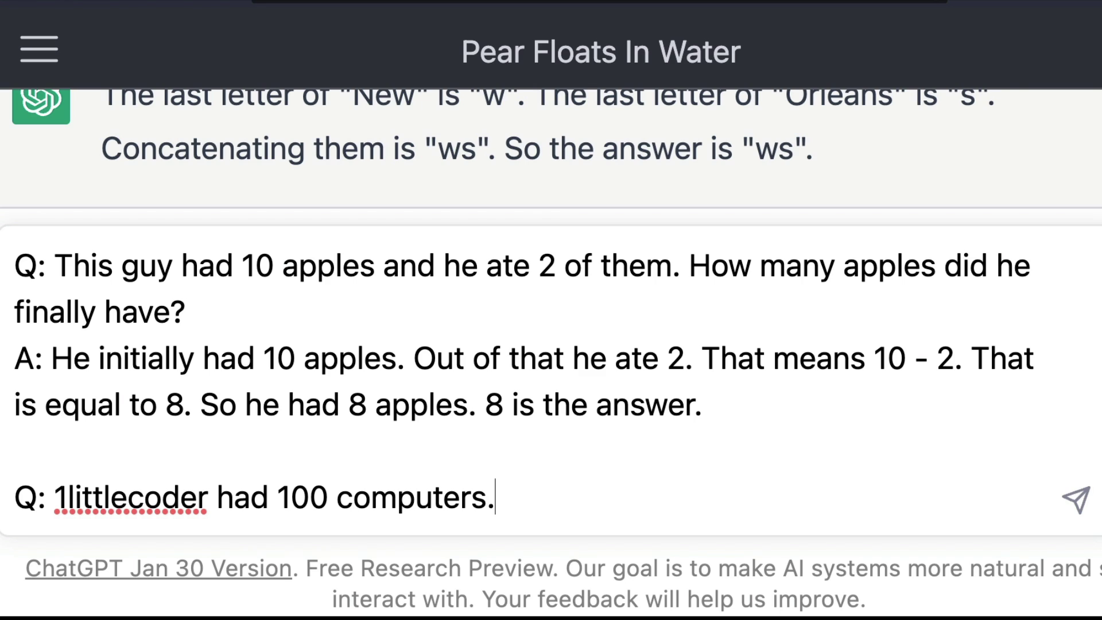
# Continue the second question with "Out of that he threw 10 computers. He gave another 10 to his"
pyautogui.write(' Out of that he ')
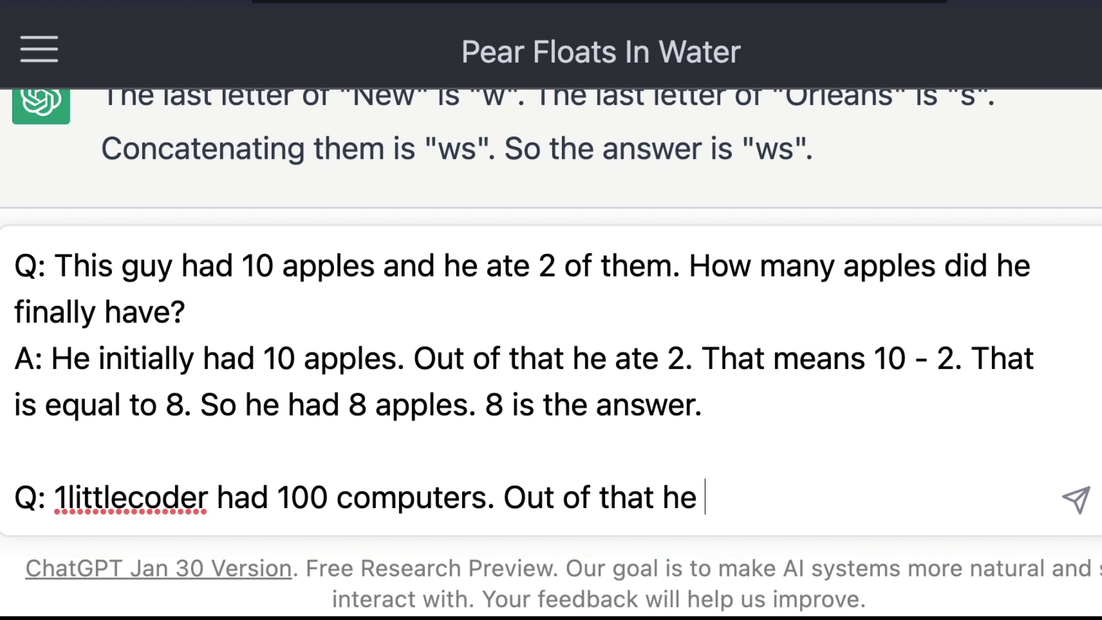
pyautogui.write('thrw')
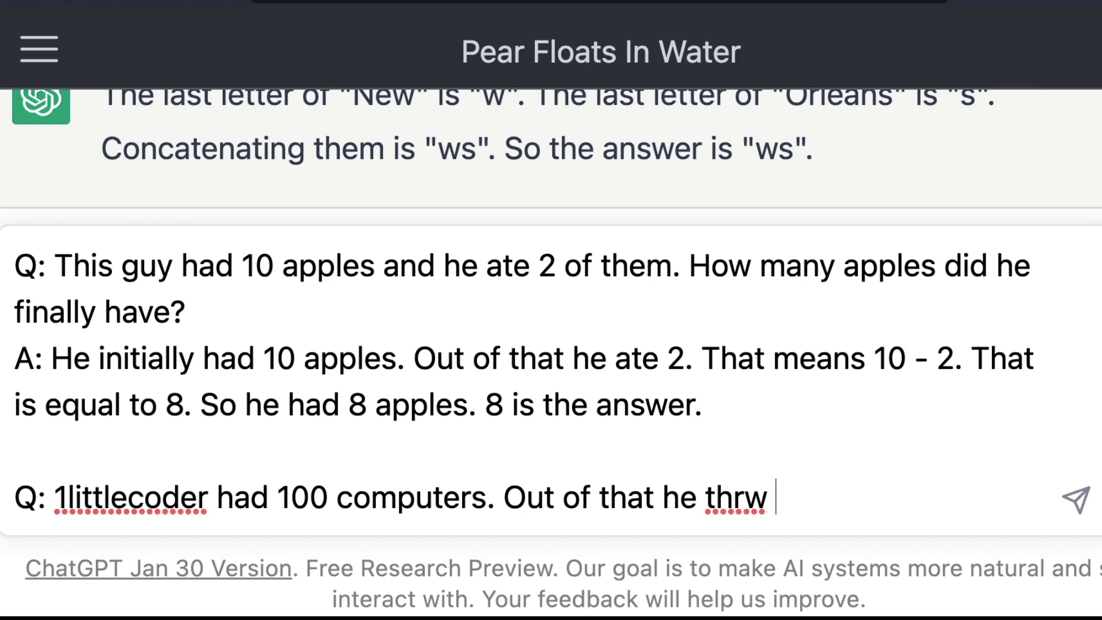
pyautogui.press('BackSpace')
pyautogui.press('BackSpace')
pyautogui.write('ew 10 computer')
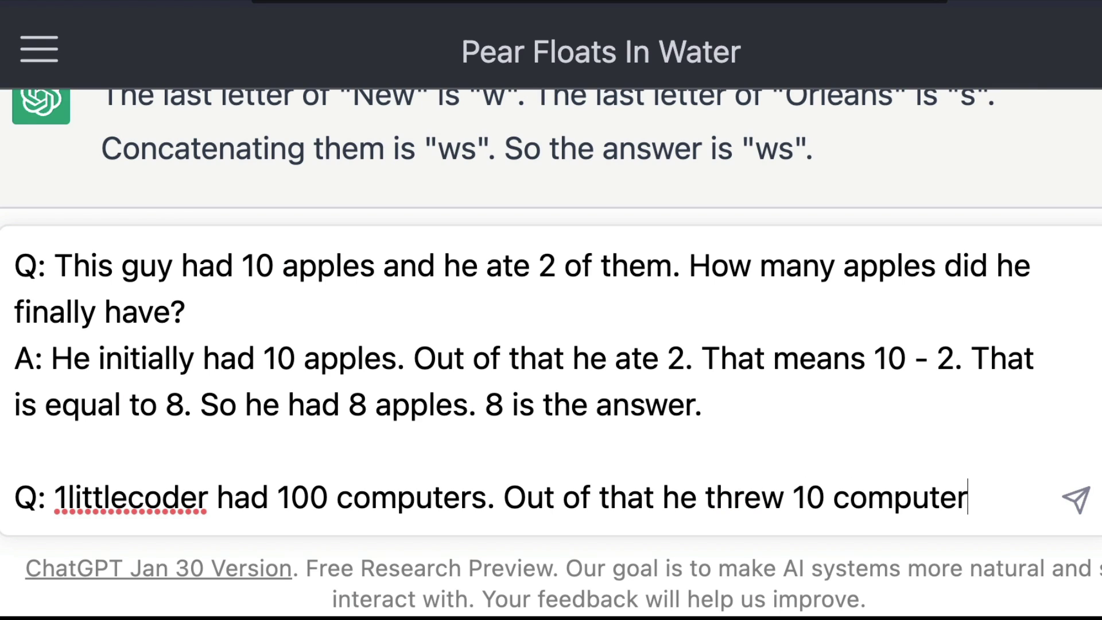
pyautogui.write('s. He gave')
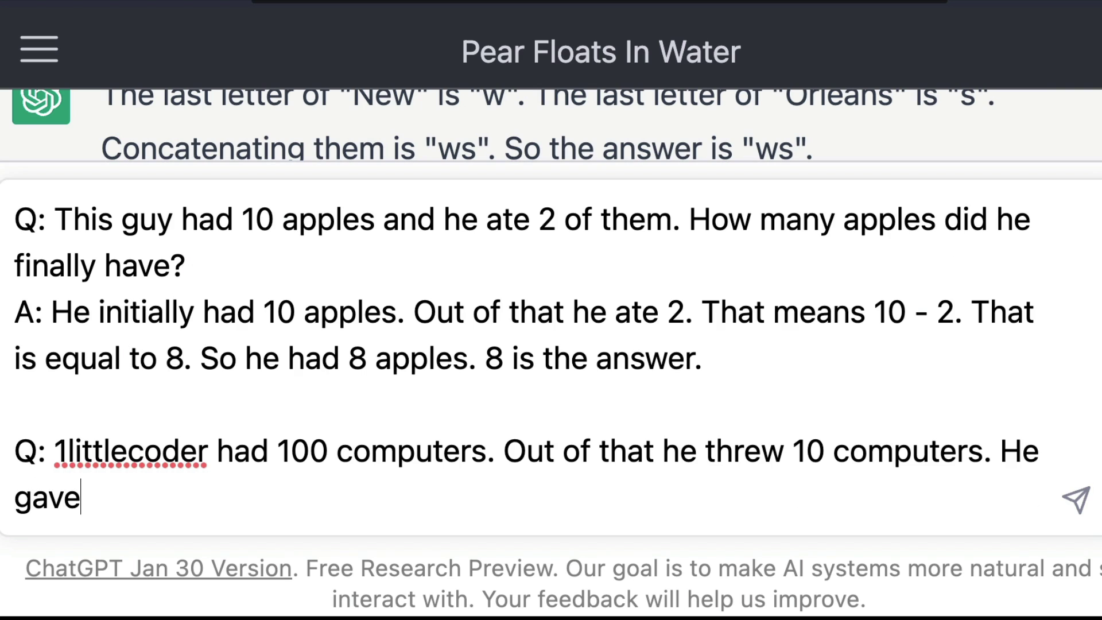
pyautogui.write(' another 10 to his')
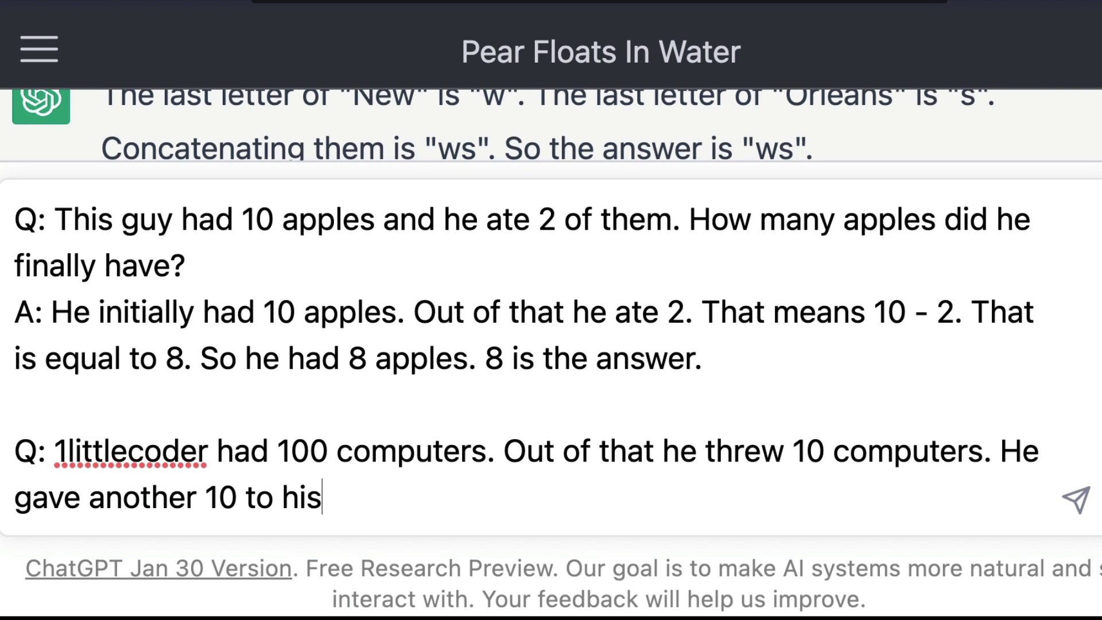
# Finish the second question with "friends. How many computers did he finally have?" and submit the whole prompt
pyautogui.write(' friends. How man')
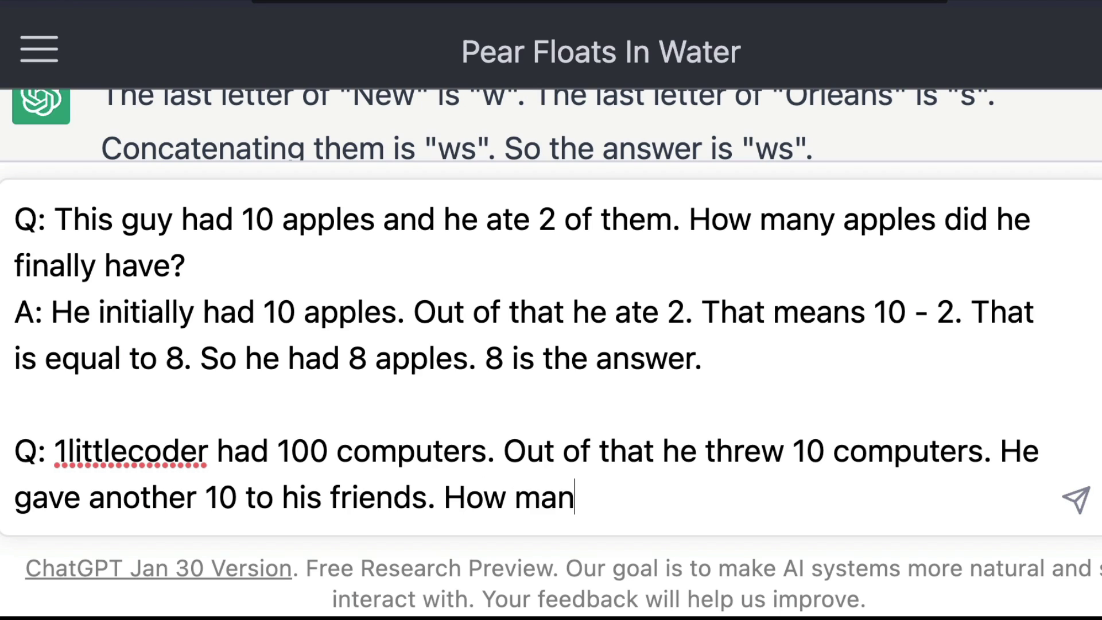
pyautogui.write('y computers did h')
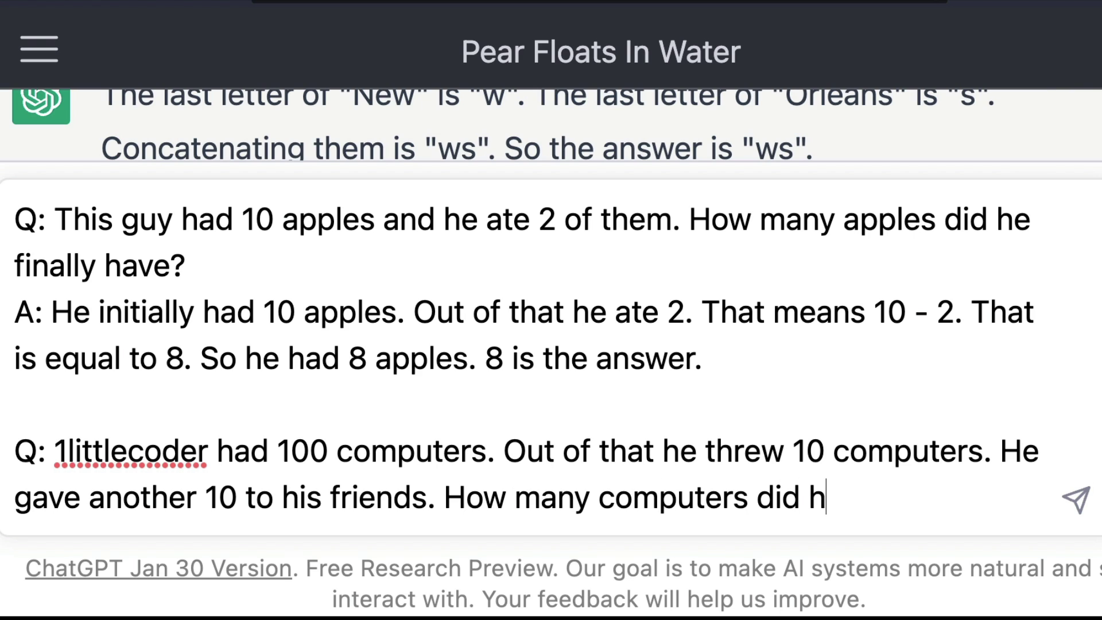
pyautogui.write('e finally have?')
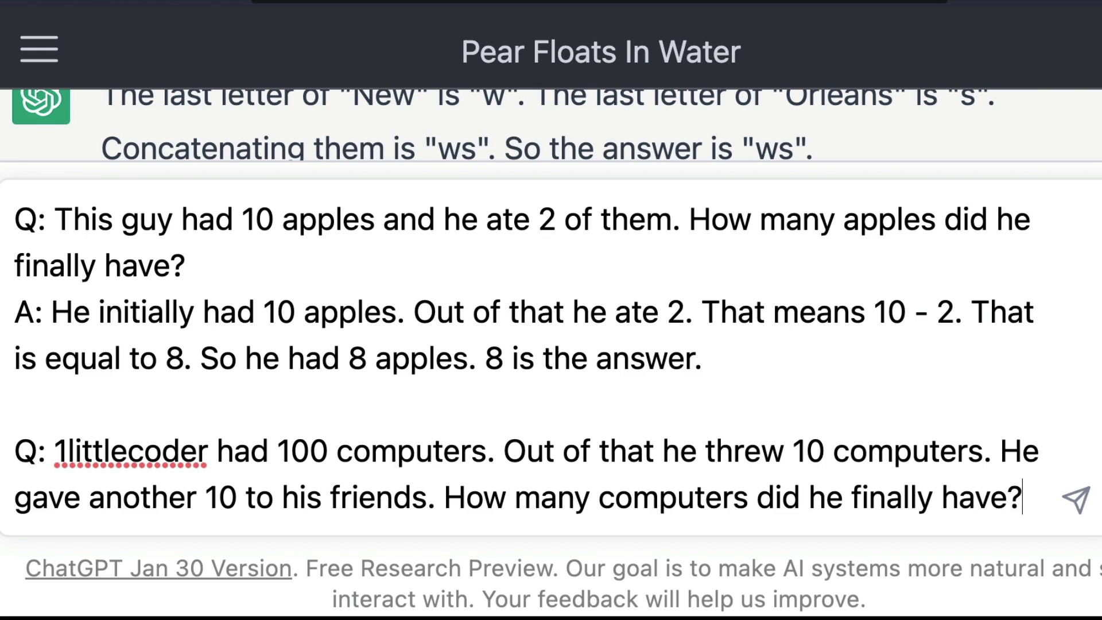
pyautogui.hotkey('shift', 'Return')
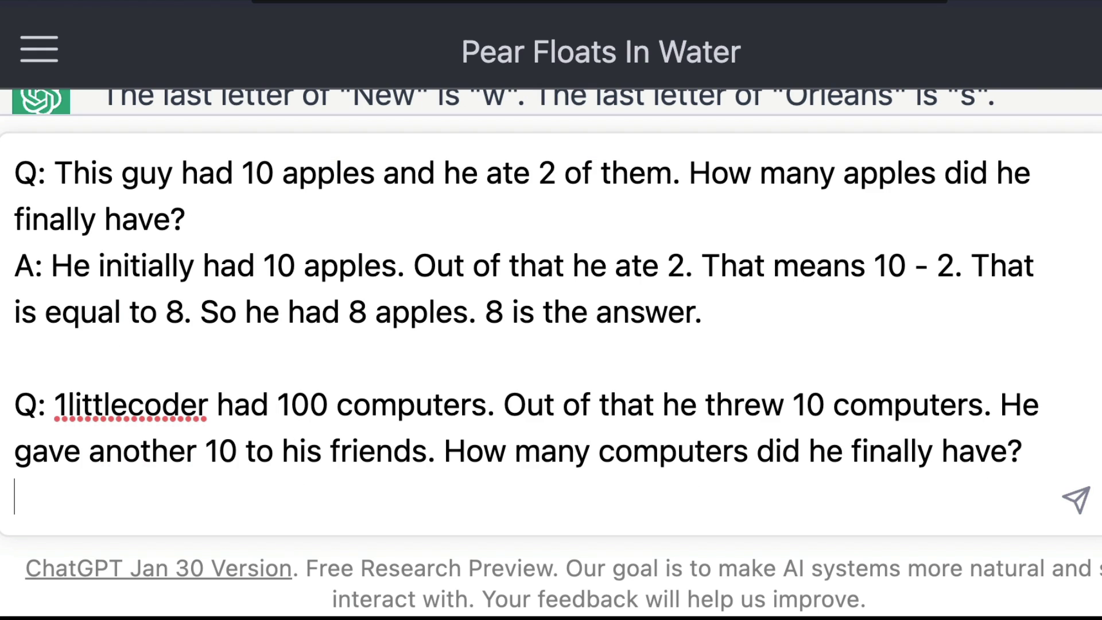
pyautogui.click(1070, 502)
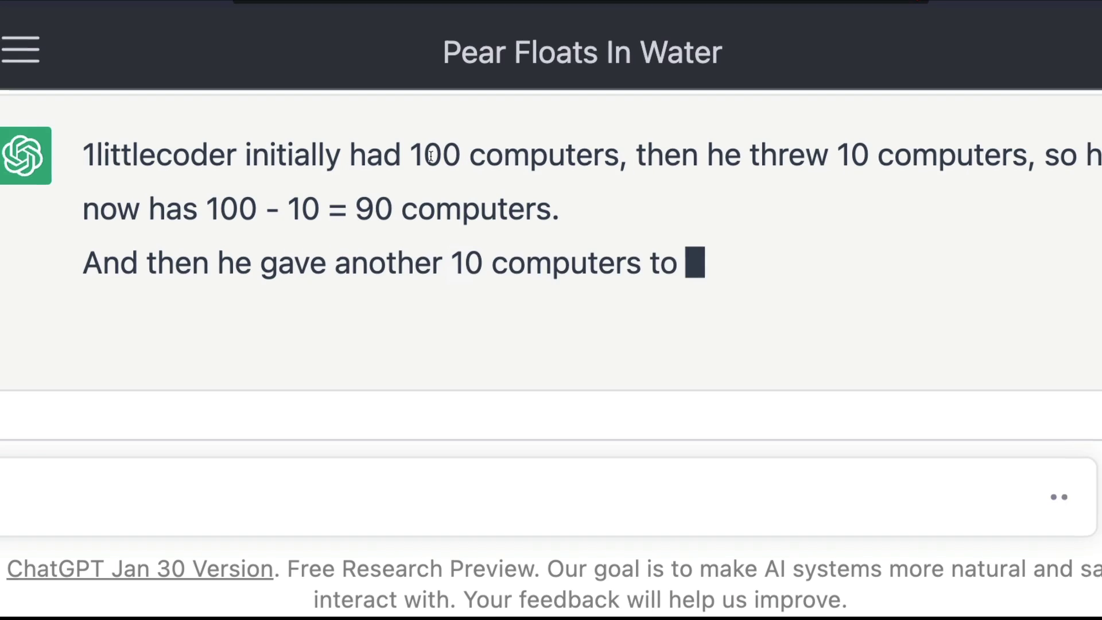
# Examine the reply's step-by-step subtractions and its concluding sentence, highlighting the key figures
pyautogui.moveTo(431, 156); pyautogui.dragTo(86, 156)
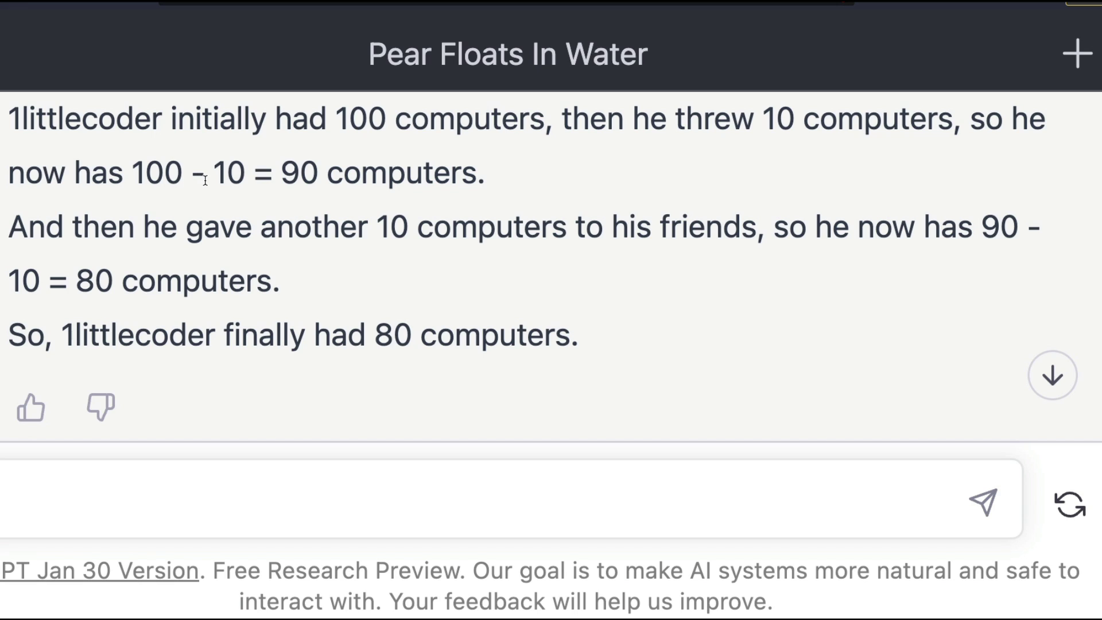
pyautogui.moveTo(369, 226); pyautogui.dragTo(430, 225)
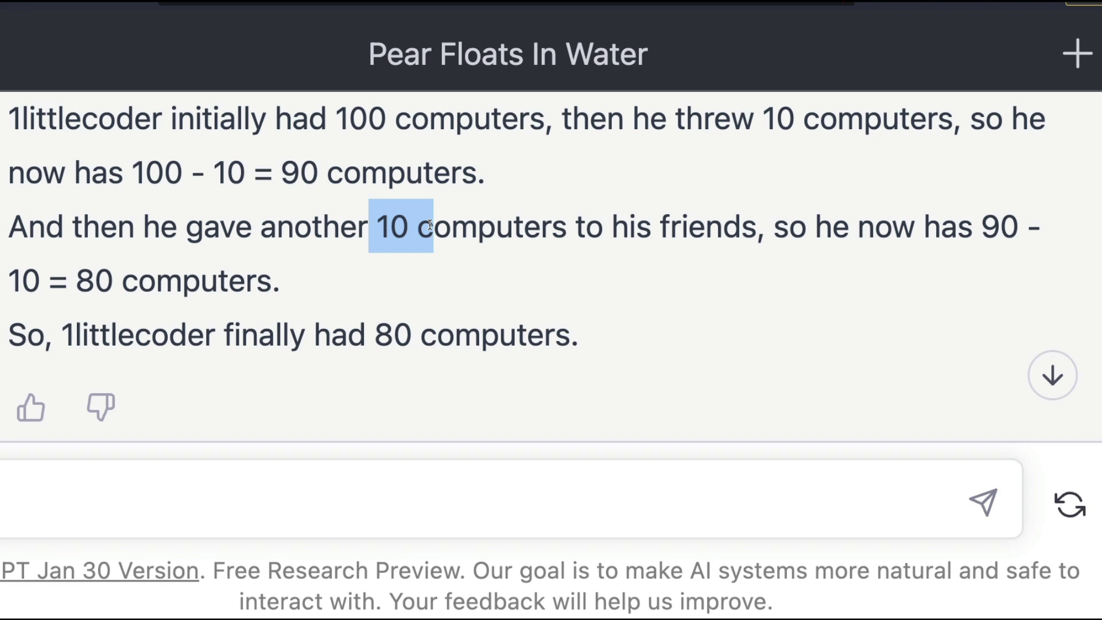
pyautogui.click(430, 225)
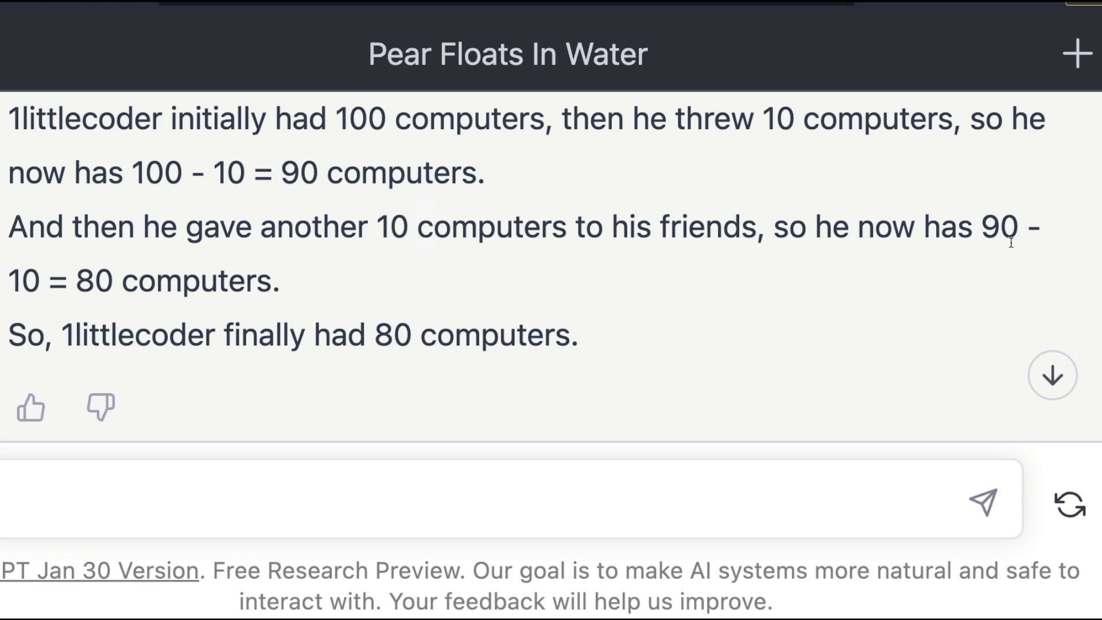
pyautogui.moveTo(81, 276); pyautogui.dragTo(126, 275)
pyautogui.click(93, 323)
pyautogui.moveTo(89, 323); pyautogui.dragTo(395, 334)
pyautogui.click(458, 340)
# Review the submitted prompt, highlighting in turn the apple question, its worked answer and the computer question
pyautogui.scroll(5, 482, 343)
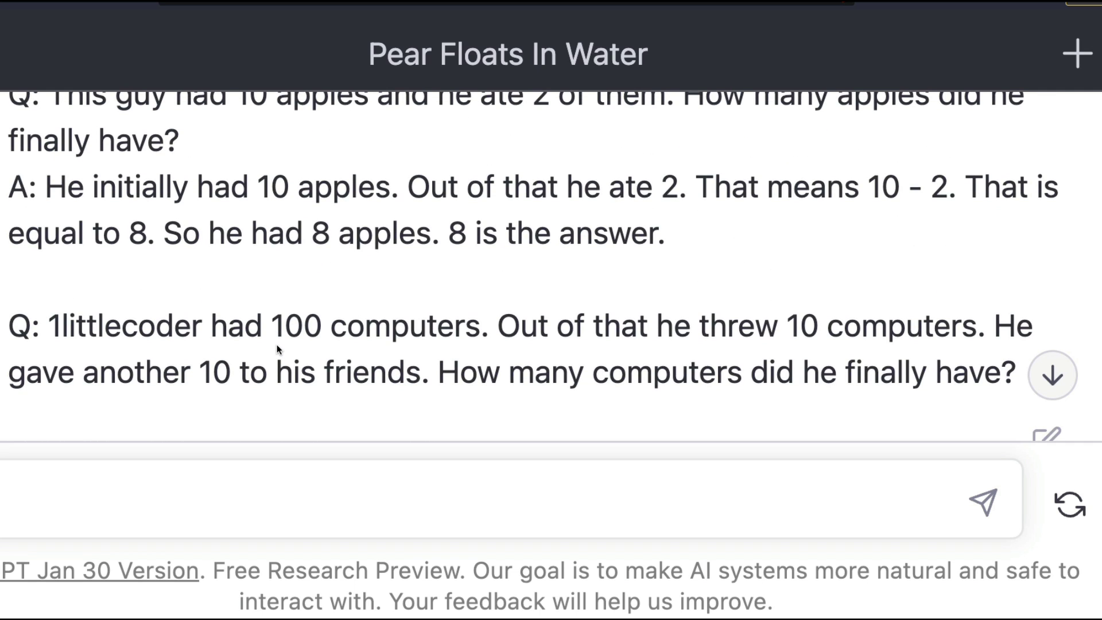
pyautogui.scroll(2, 277, 349)
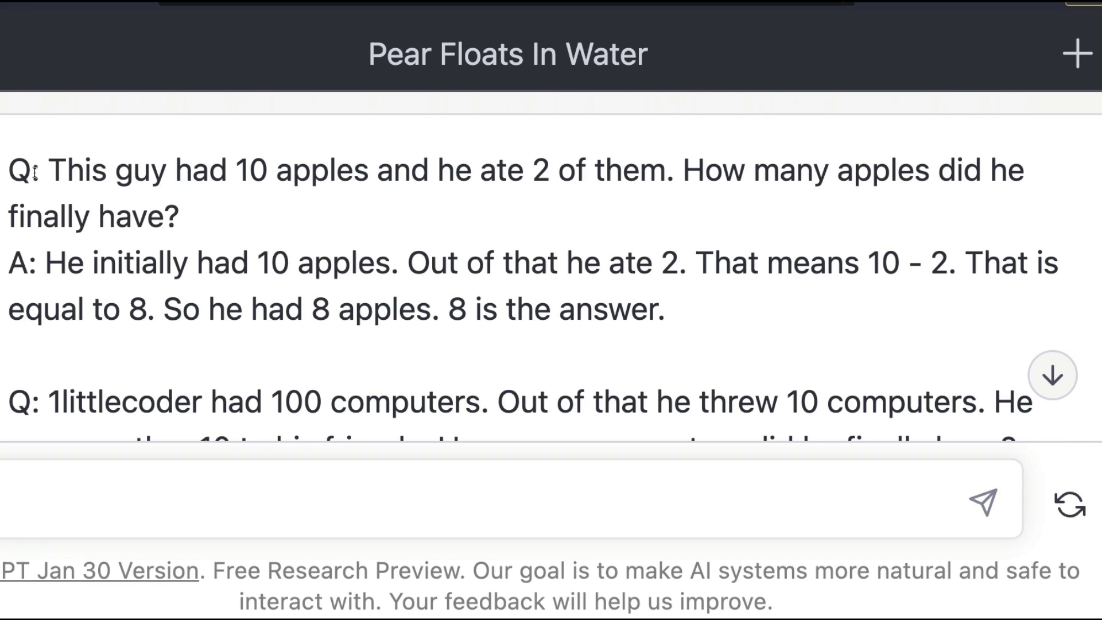
pyautogui.moveTo(9, 163); pyautogui.dragTo(198, 228)
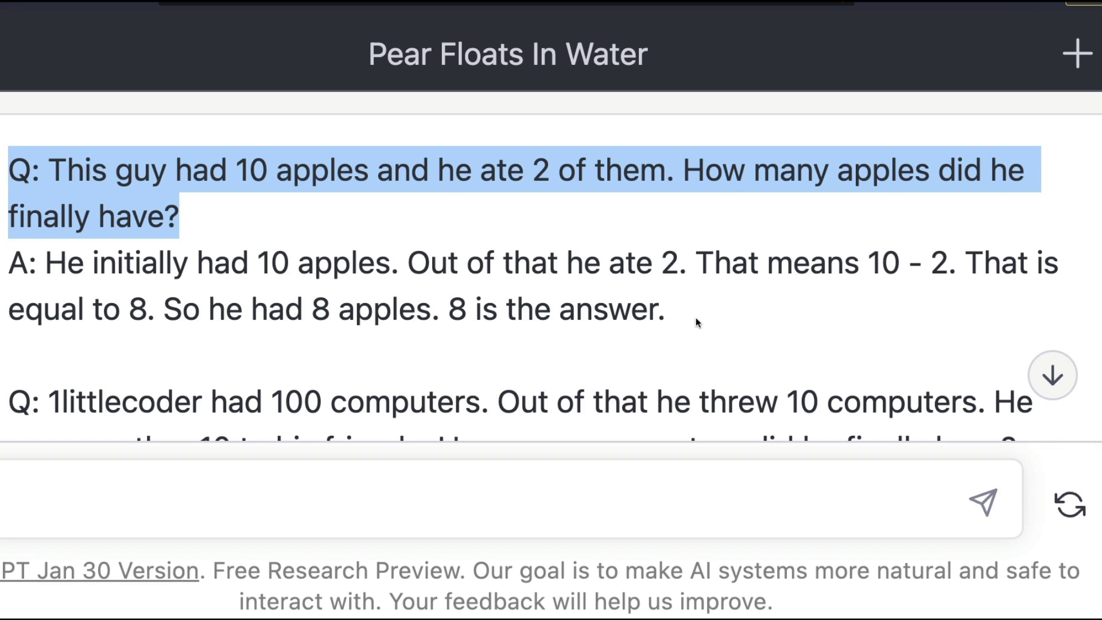
pyautogui.moveTo(695, 318); pyautogui.dragTo(2, 263)
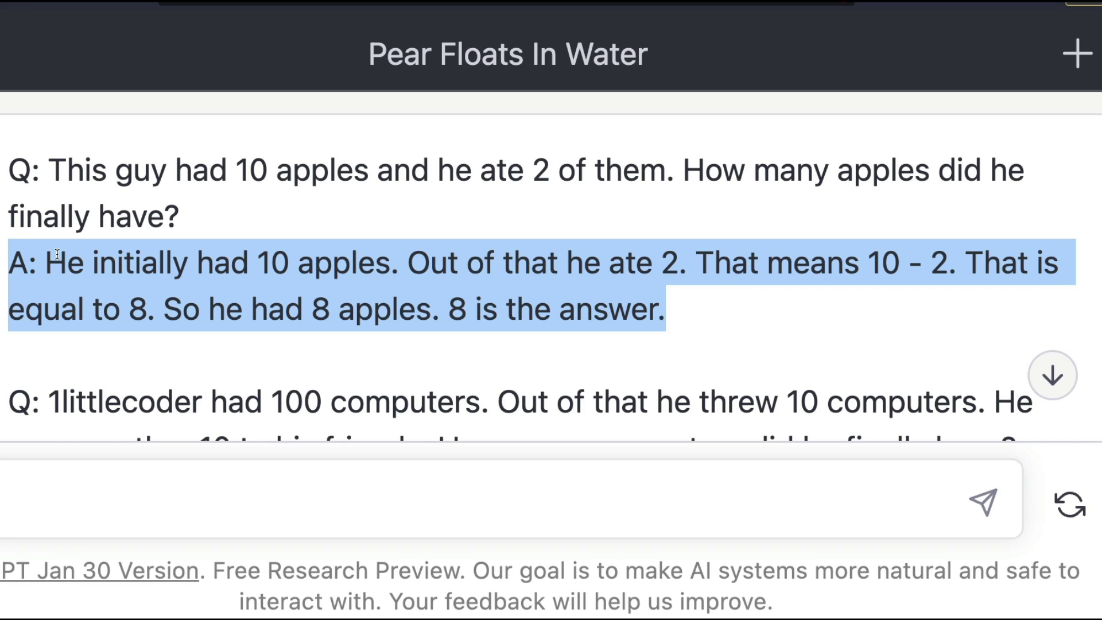
pyautogui.scroll(-2, 57, 254)
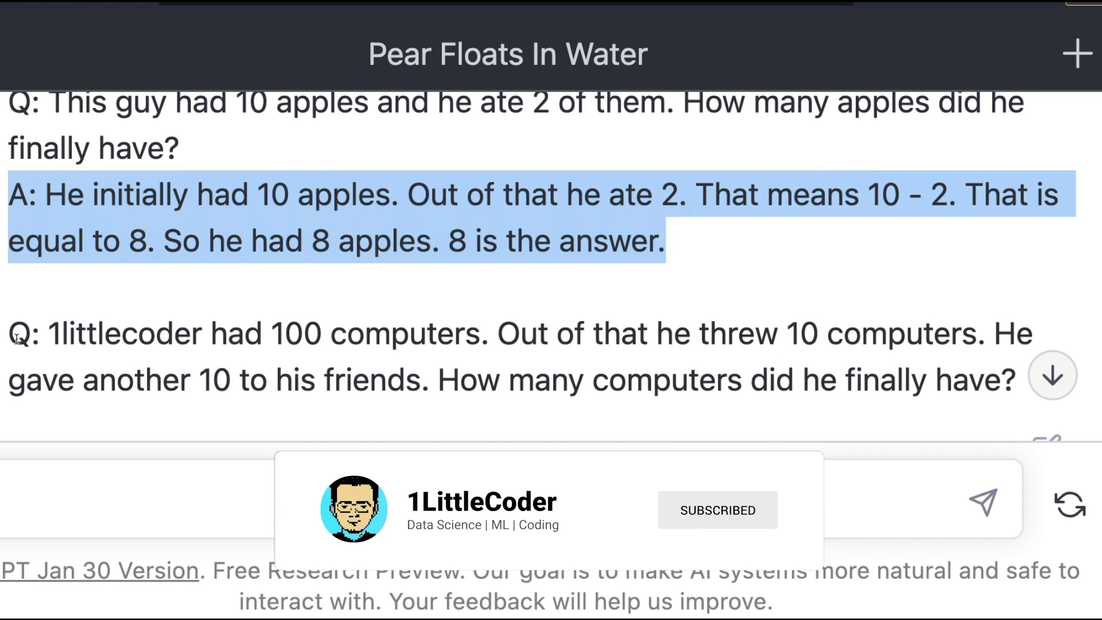
pyautogui.moveTo(12, 337); pyautogui.dragTo(1014, 402)
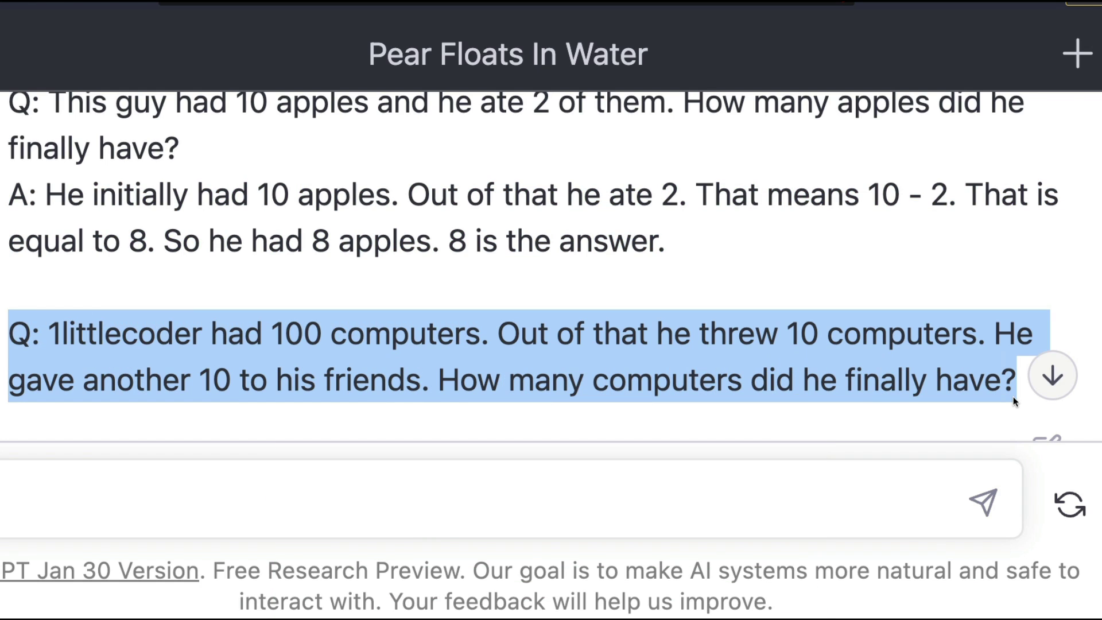